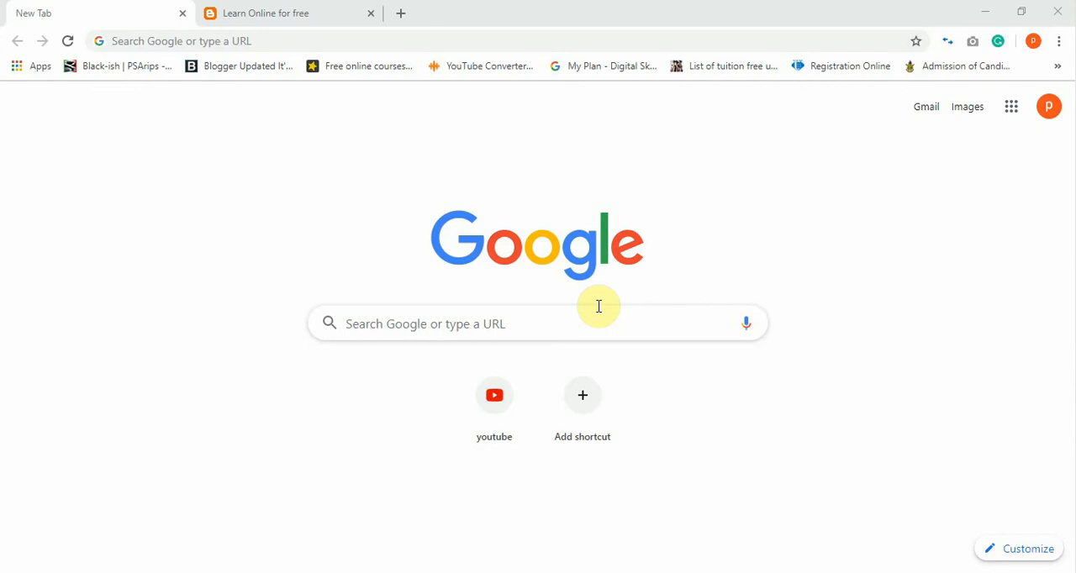
Go to the blogger.com website.
{"action": "left_click", "coordinate": [561, 332]}
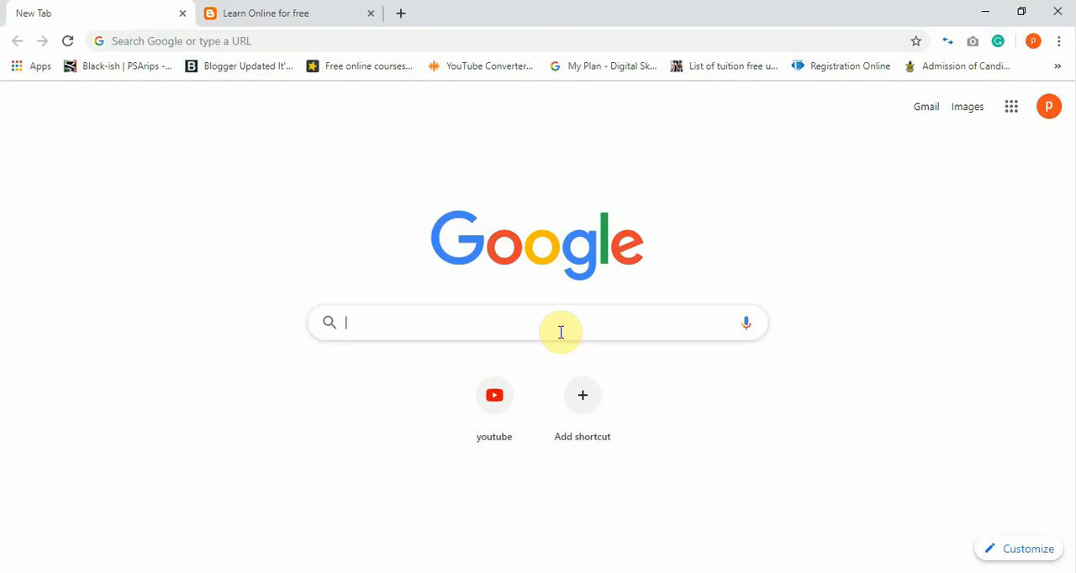
{"action": "type", "text": "blogger"}
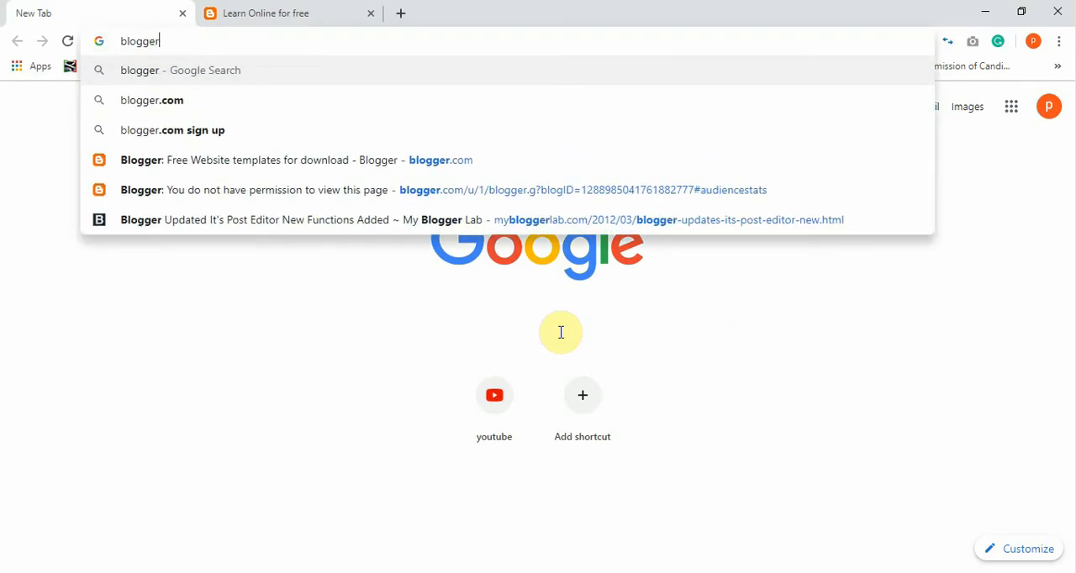
{"action": "type", "text": ".com"}
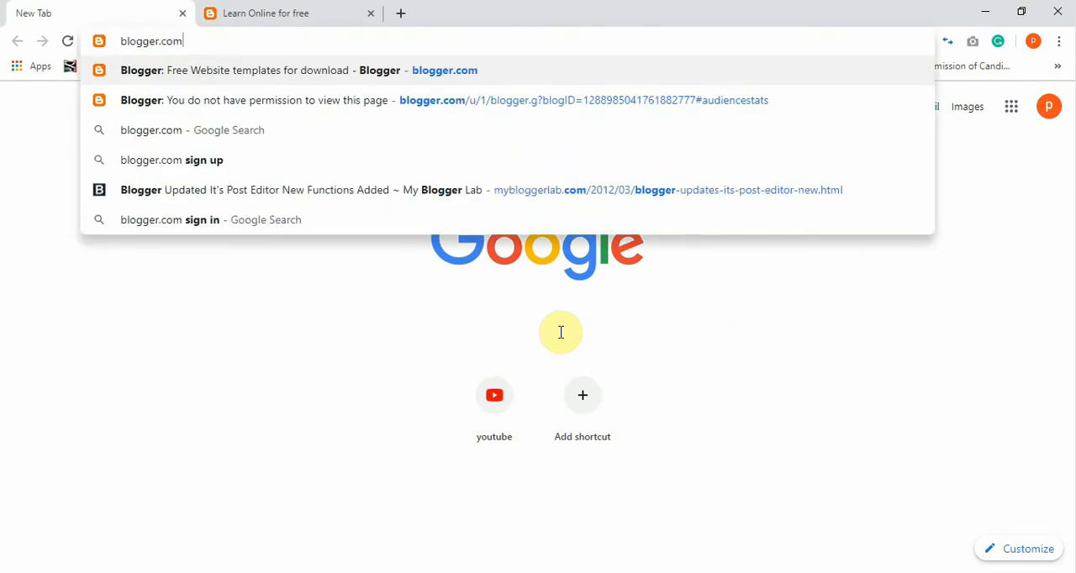
{"action": "key", "text": "Return"}
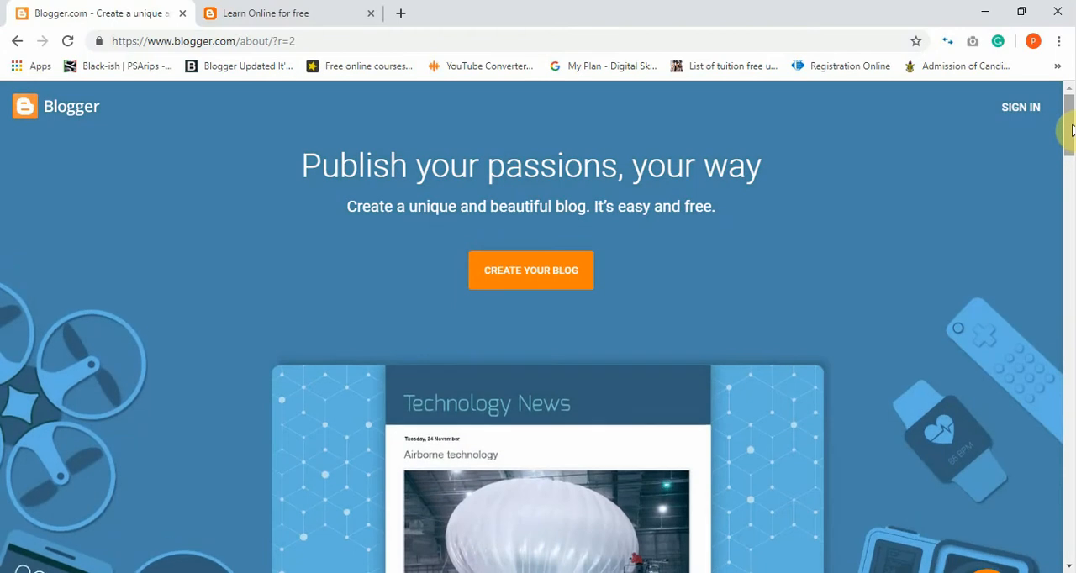
Sign in to Blogger with the first Google account in the account list.
{"action": "left_click_drag", "start_coordinate": [1072, 134], "coordinate": [1071, 107]}
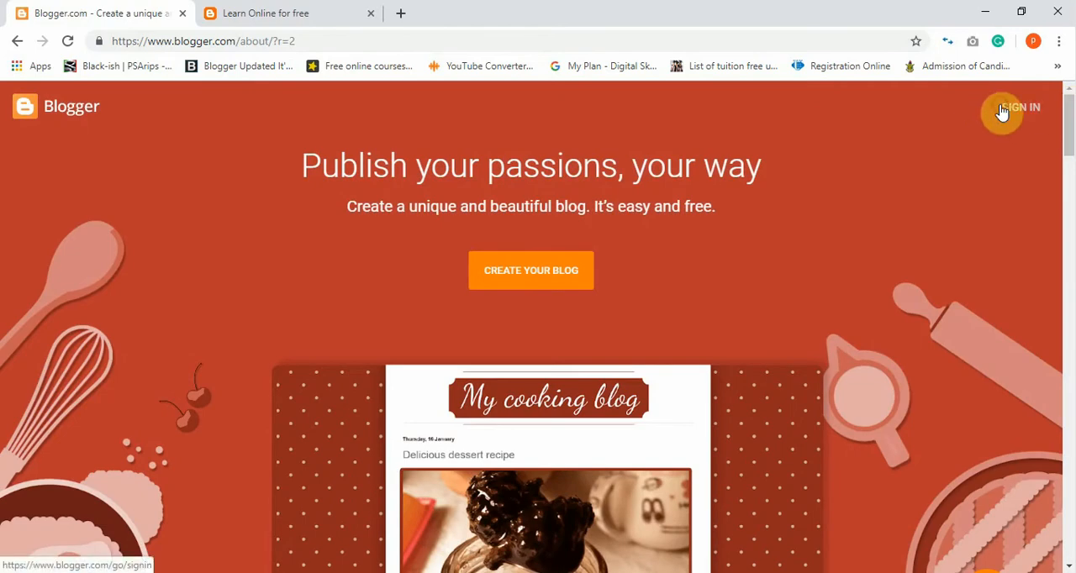
{"action": "left_click", "coordinate": [1002, 112]}
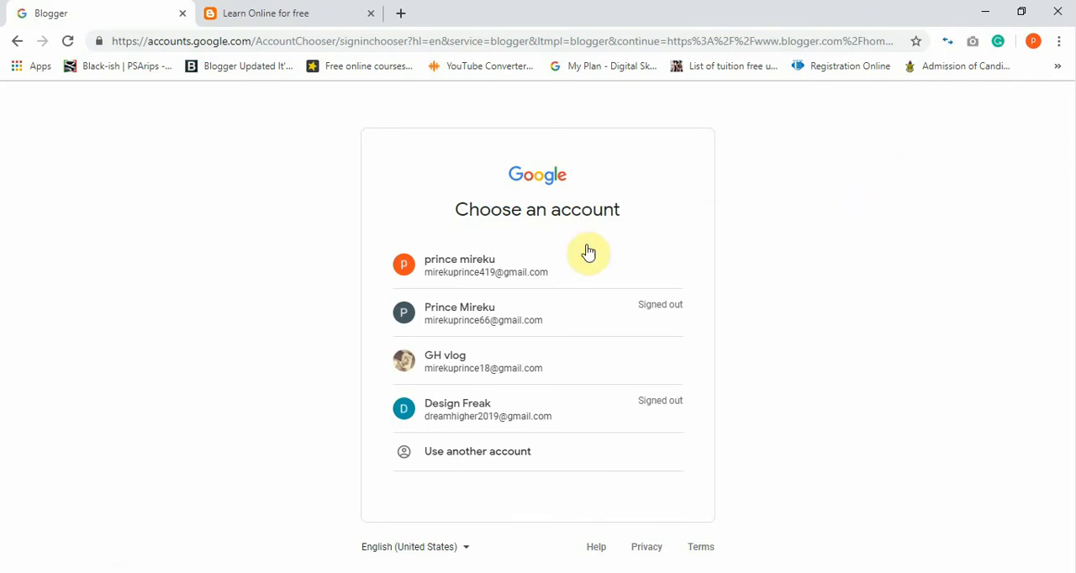
{"action": "left_click", "coordinate": [538, 256]}
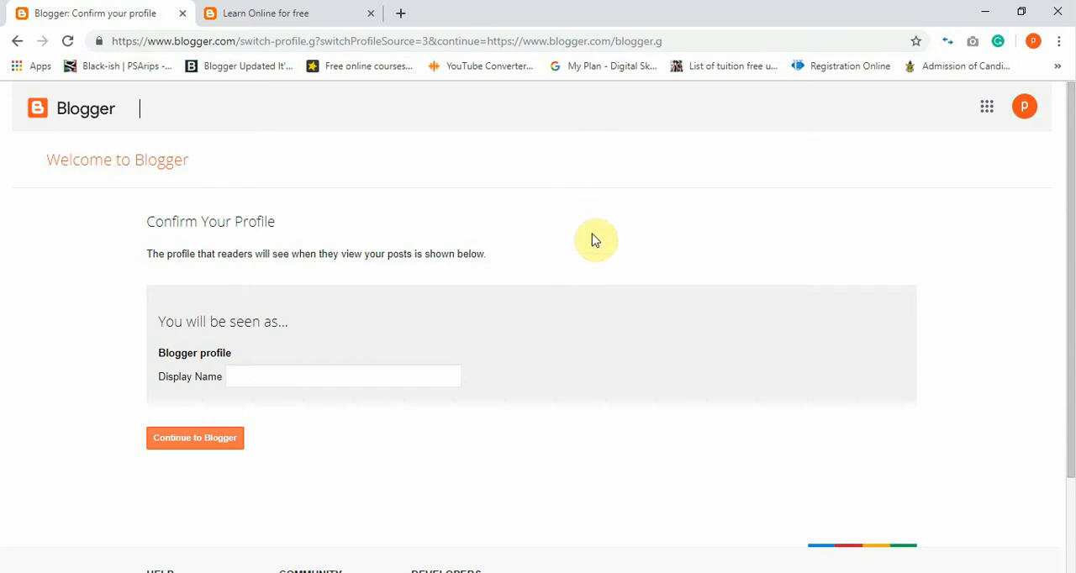
Confirm the Blogger profile with a display name and start creating a new blog.
{"action": "left_click", "coordinate": [366, 376]}
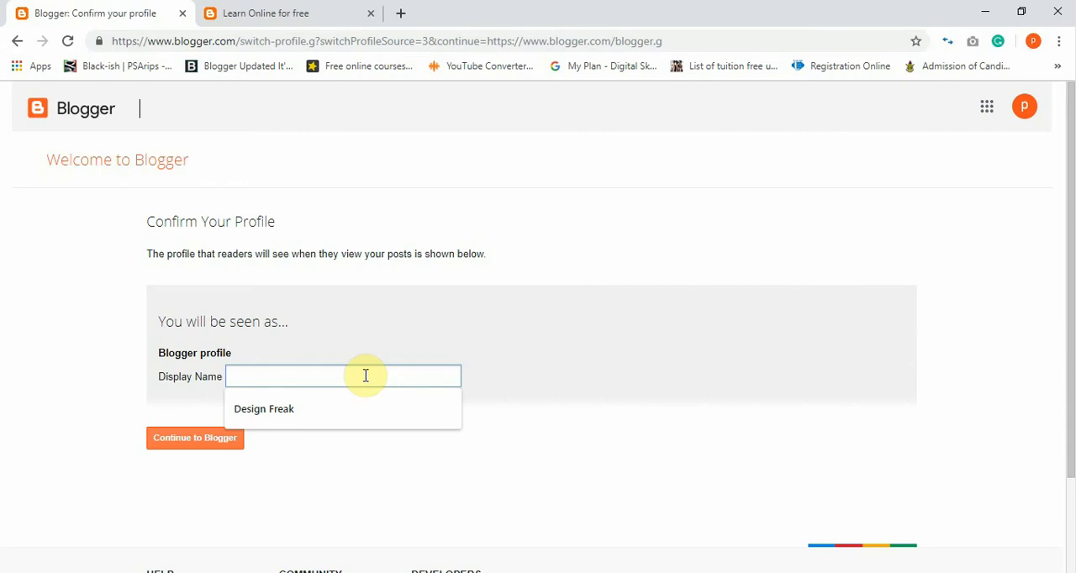
{"action": "type", "text": "P"}
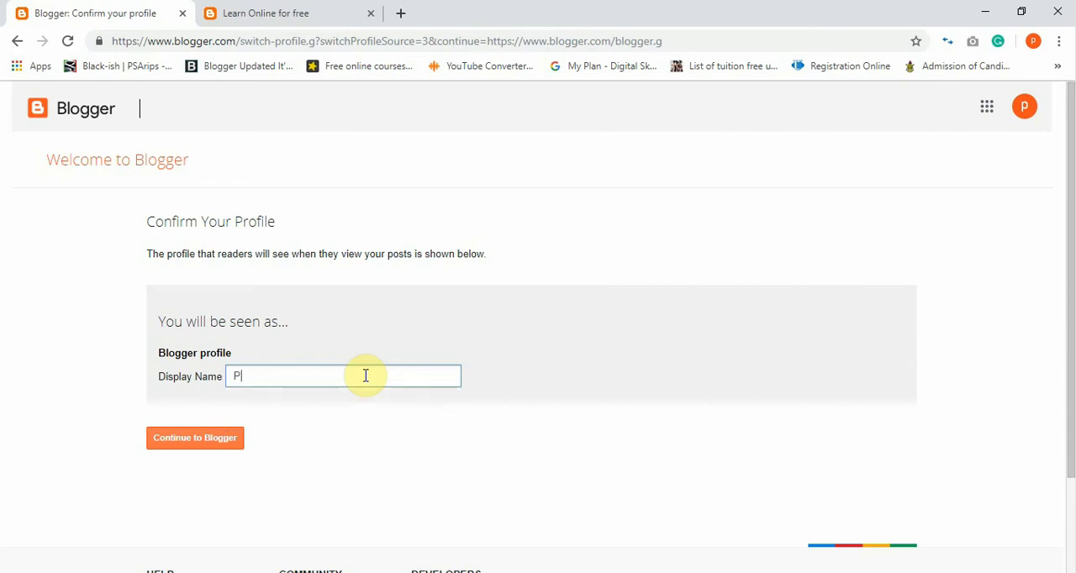
{"action": "type", "text": "rincetut"}
{"action": "left_click", "coordinate": [223, 438]}
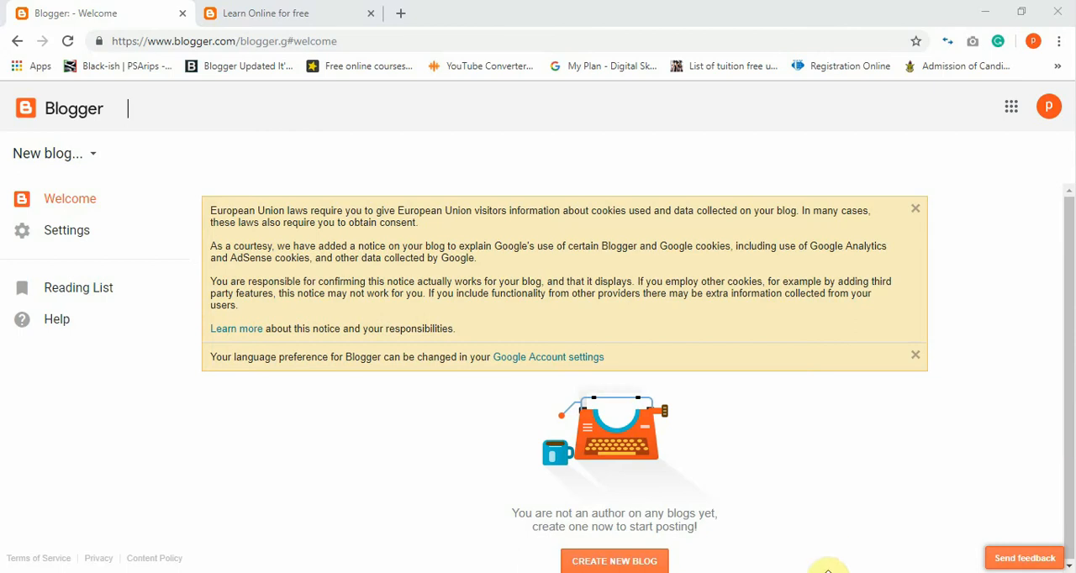
{"action": "left_click", "coordinate": [651, 565]}
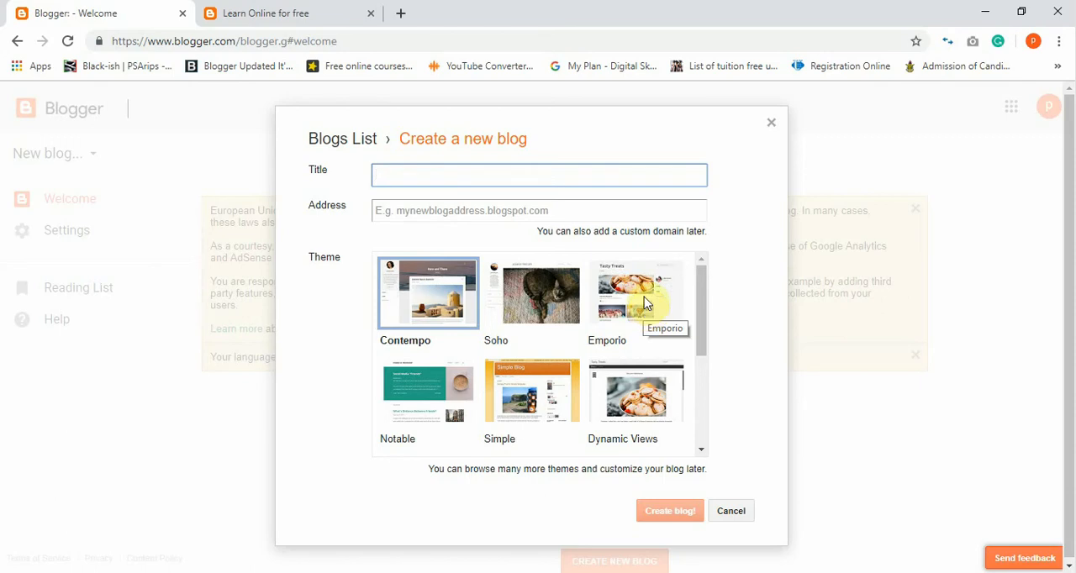
Look through the example blog at designfreak1.tk, from its header and posts down to the blog archive.
{"action": "left_click", "coordinate": [290, 11]}
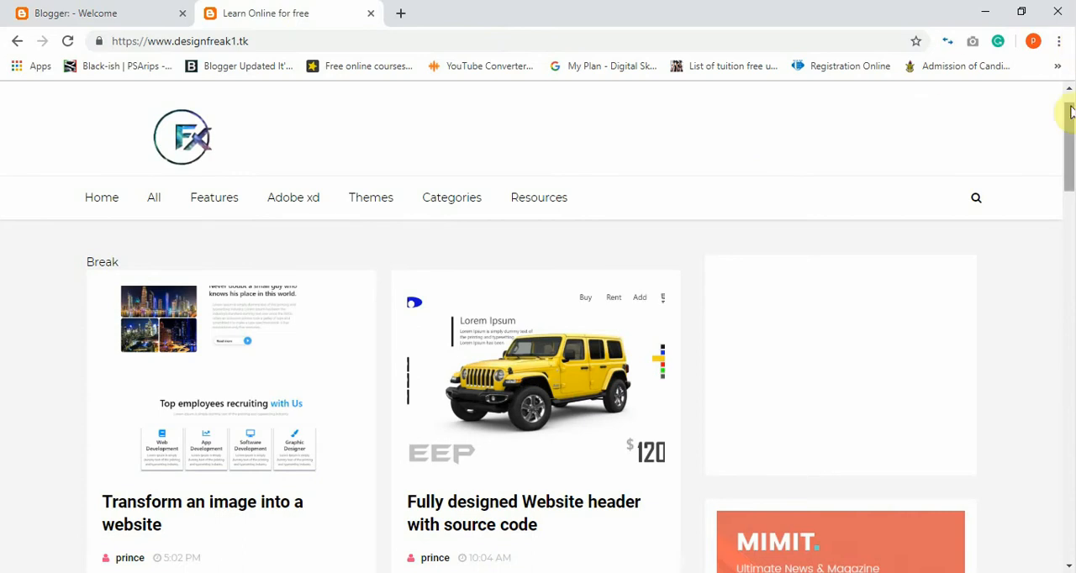
{"action": "left_click_drag", "start_coordinate": [1070, 122], "coordinate": [1061, 287]}
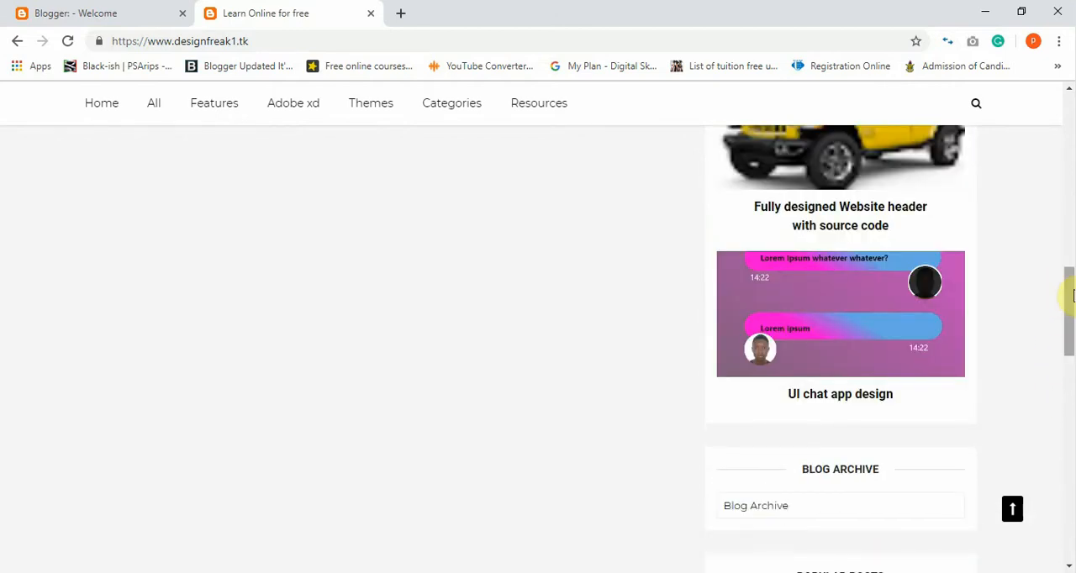
{"action": "left_click_drag", "start_coordinate": [1072, 294], "coordinate": [1064, 144]}
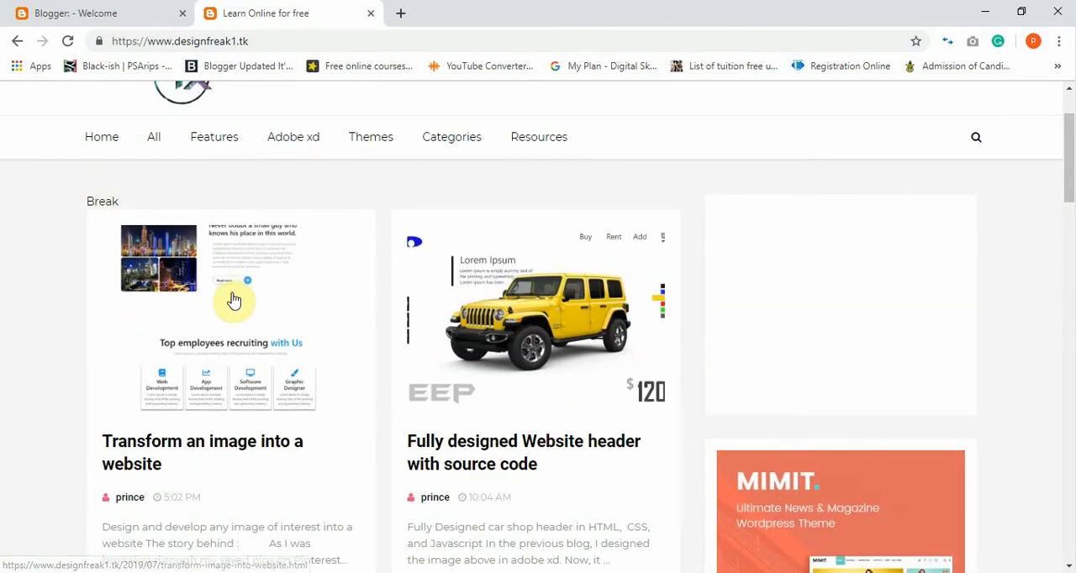
{"action": "left_click", "coordinate": [38, 7]}
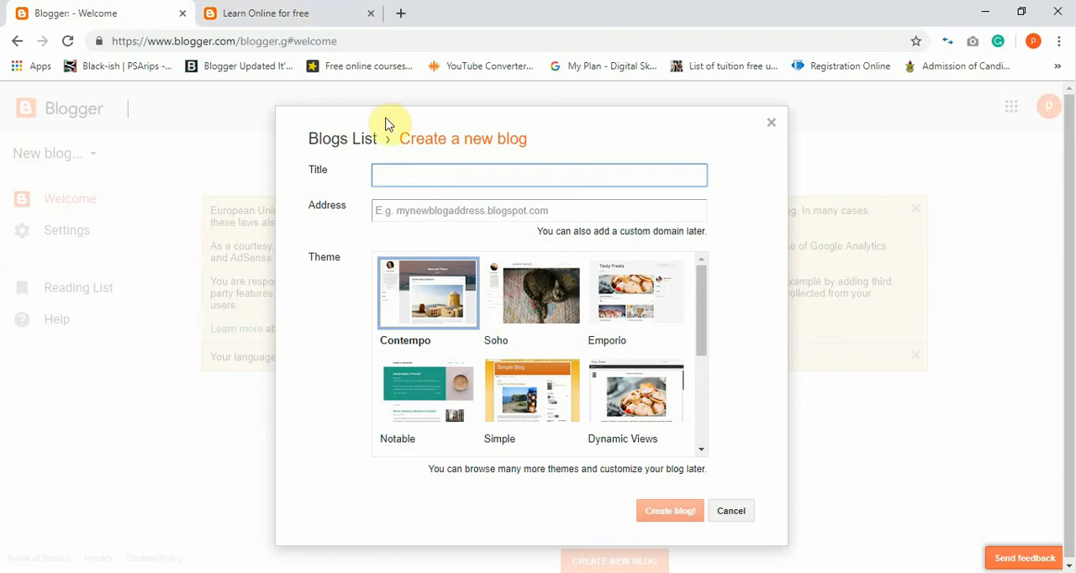
{"action": "left_click", "coordinate": [286, 12]}
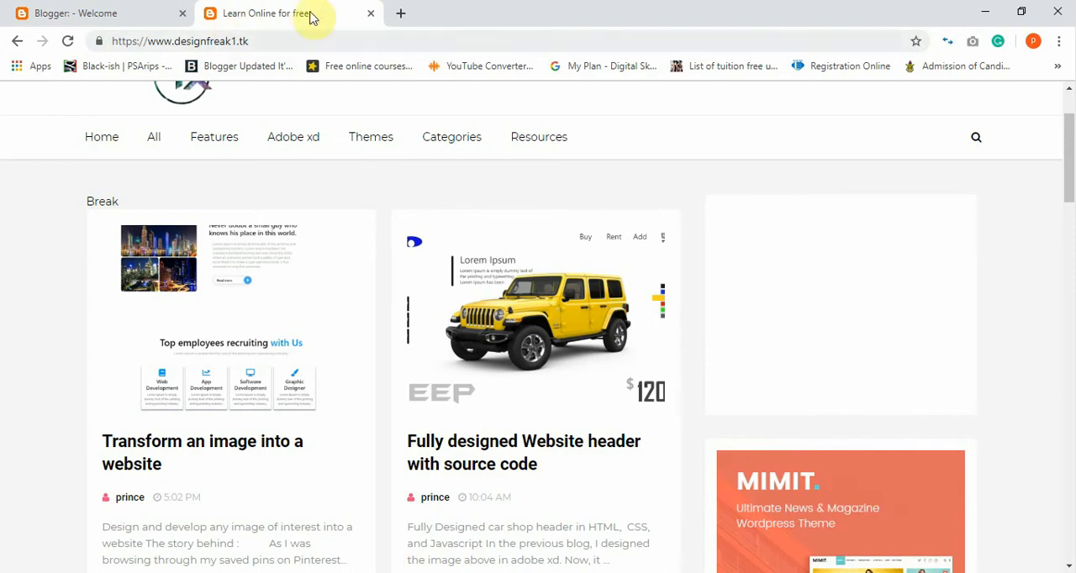
Title the new blog "Home made ice cream" and try icecream.blogspot.com as its address.
{"action": "left_click", "coordinate": [135, 7]}
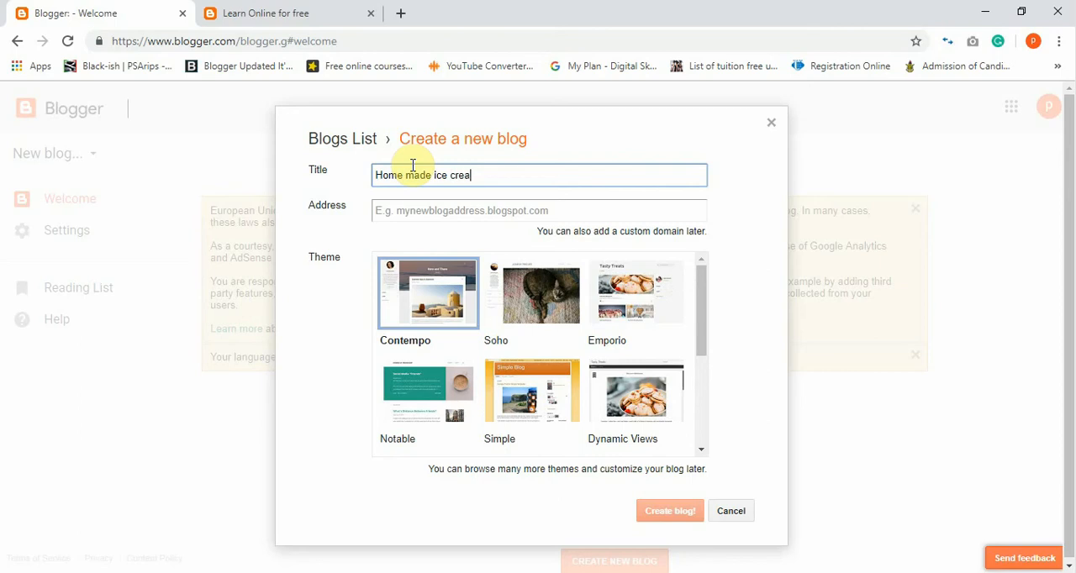
{"action": "left_click", "coordinate": [459, 211]}
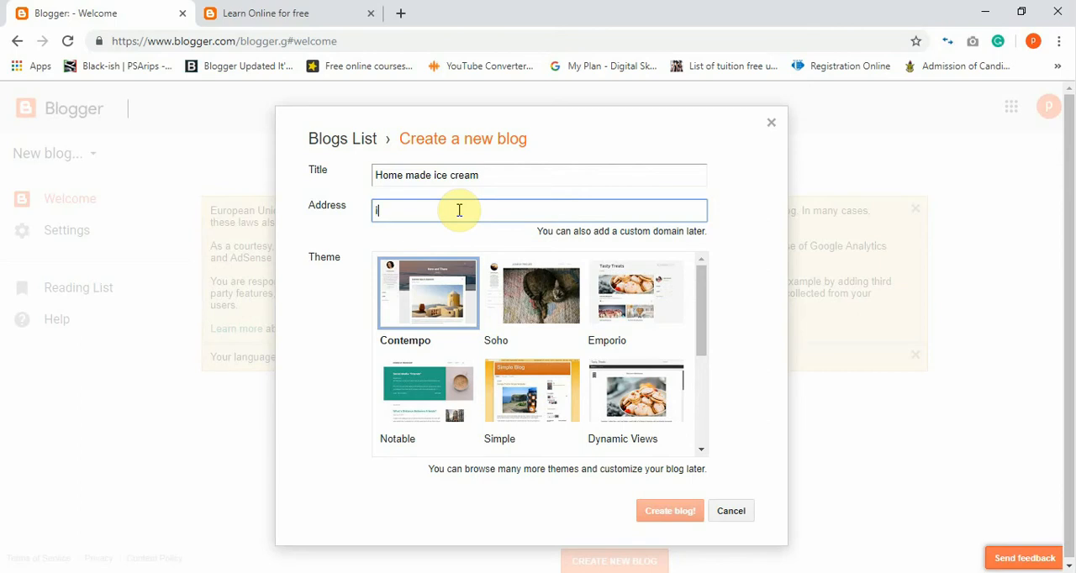
{"action": "type", "text": "ce cream"}
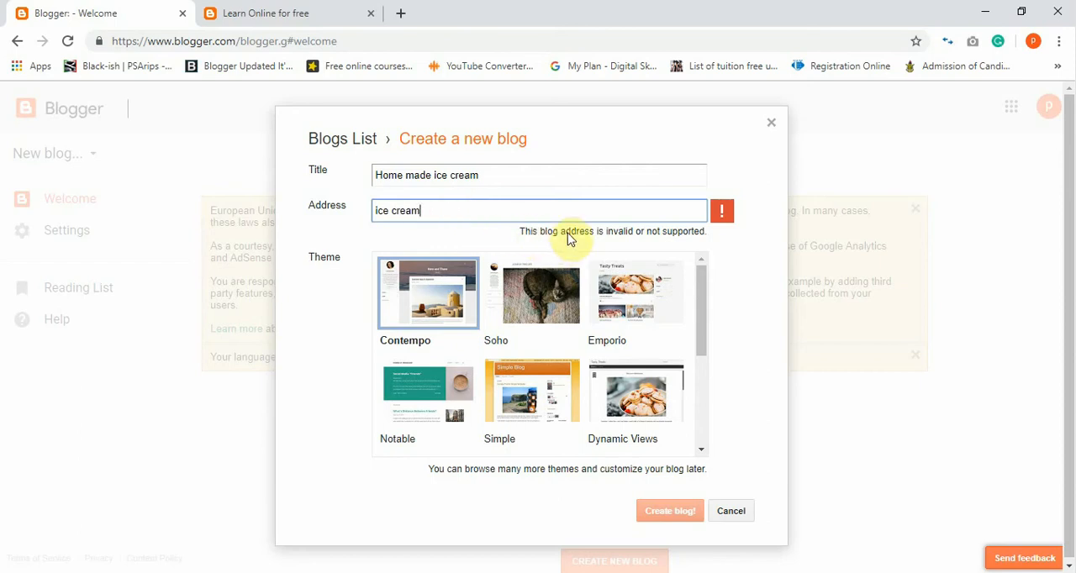
{"action": "left_click", "coordinate": [393, 211]}
{"action": "key", "text": "BackSpace"}
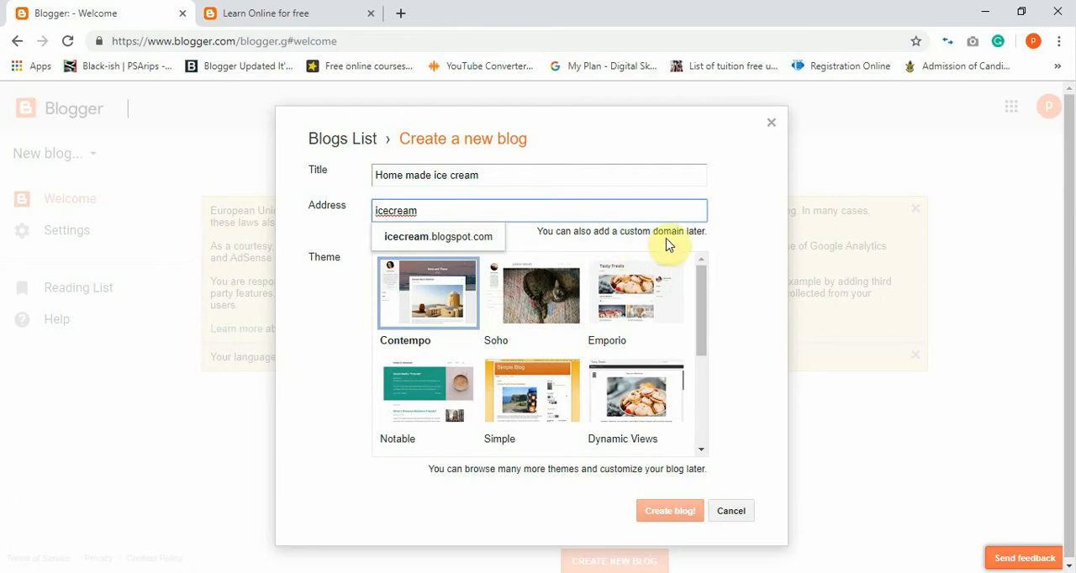
{"action": "left_click", "coordinate": [469, 236]}
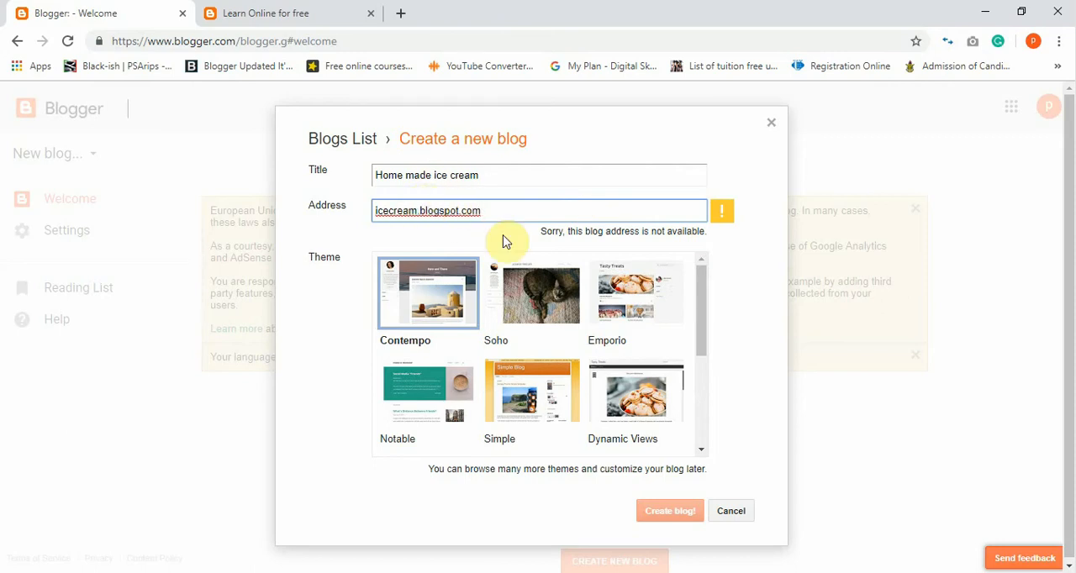
Try variations of the blog address and set it to icecreaminvanilla.blogspot.com.
{"action": "type", "text": "1"}
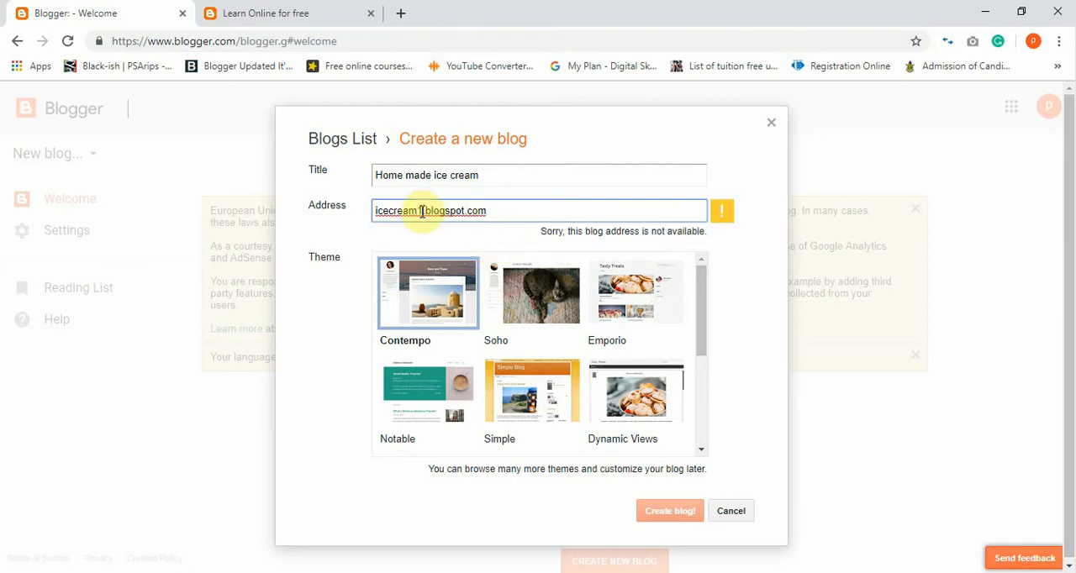
{"action": "key", "text": "BackSpace"}
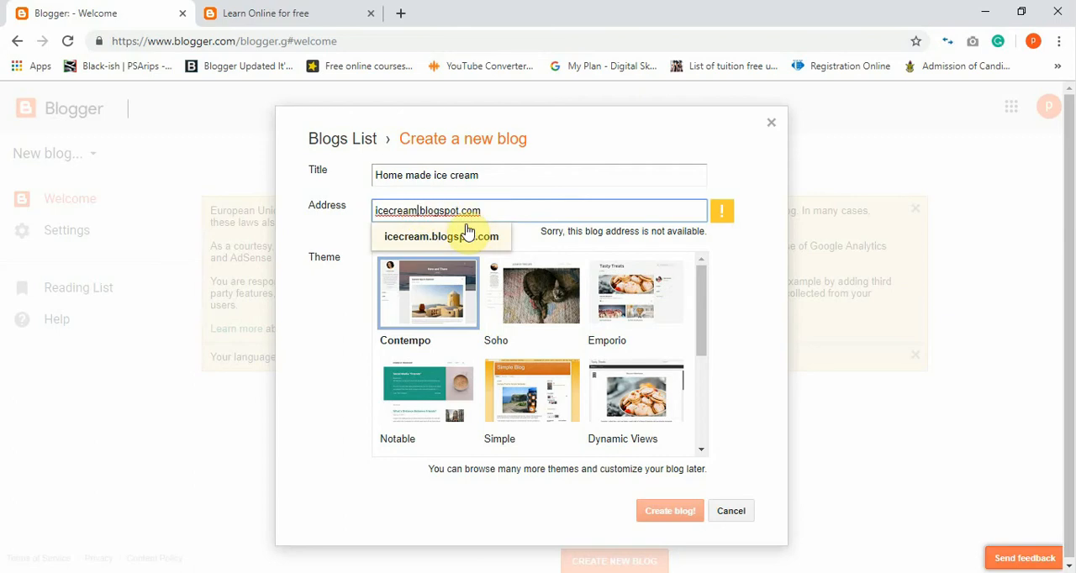
{"action": "type", "text": "in"}
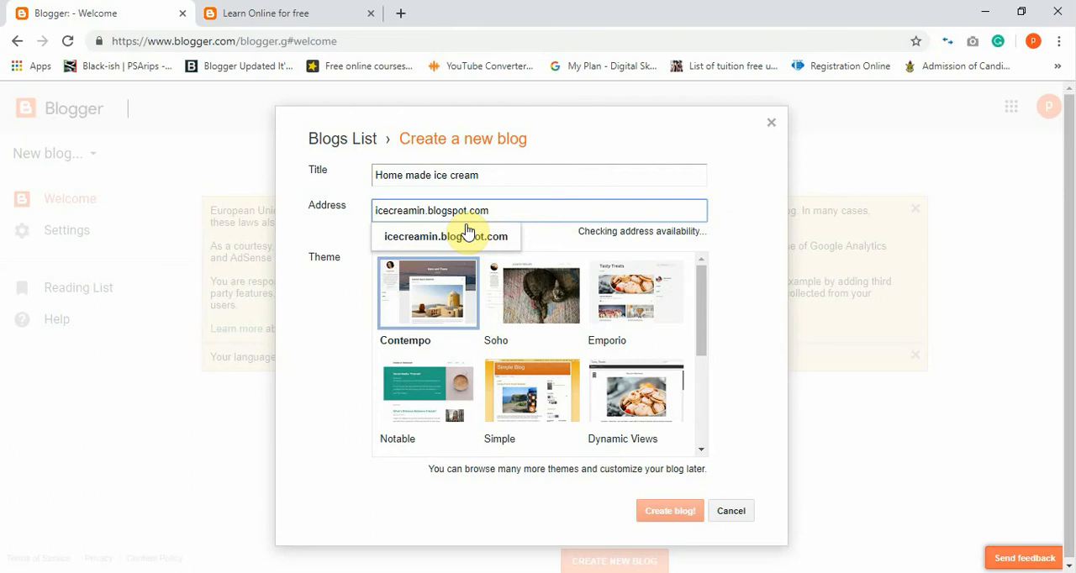
{"action": "key", "text": "BackSpace"}
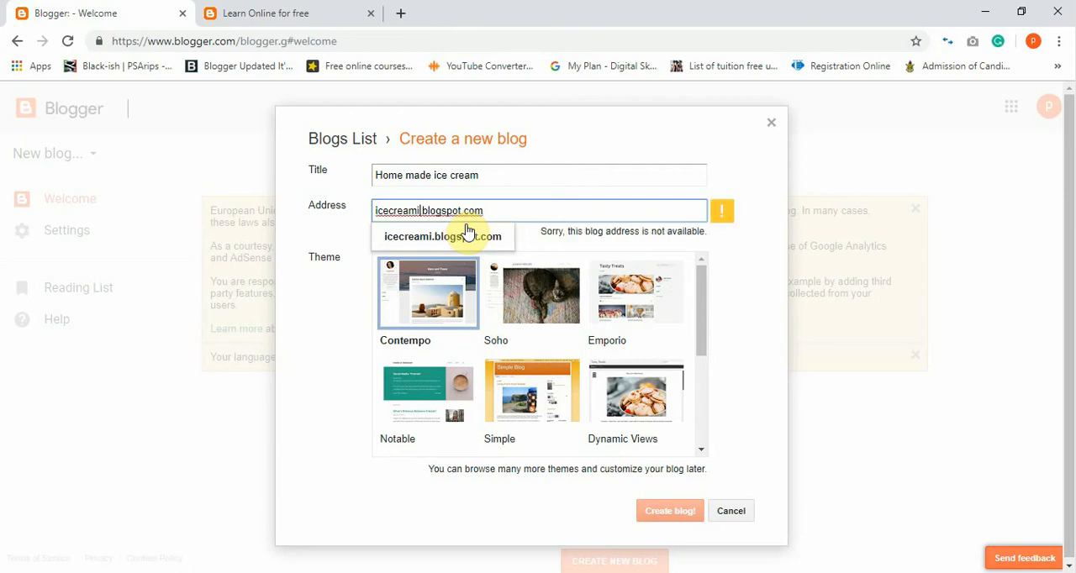
{"action": "key", "text": "BackSpace"}
{"action": "type", "text": "in"}
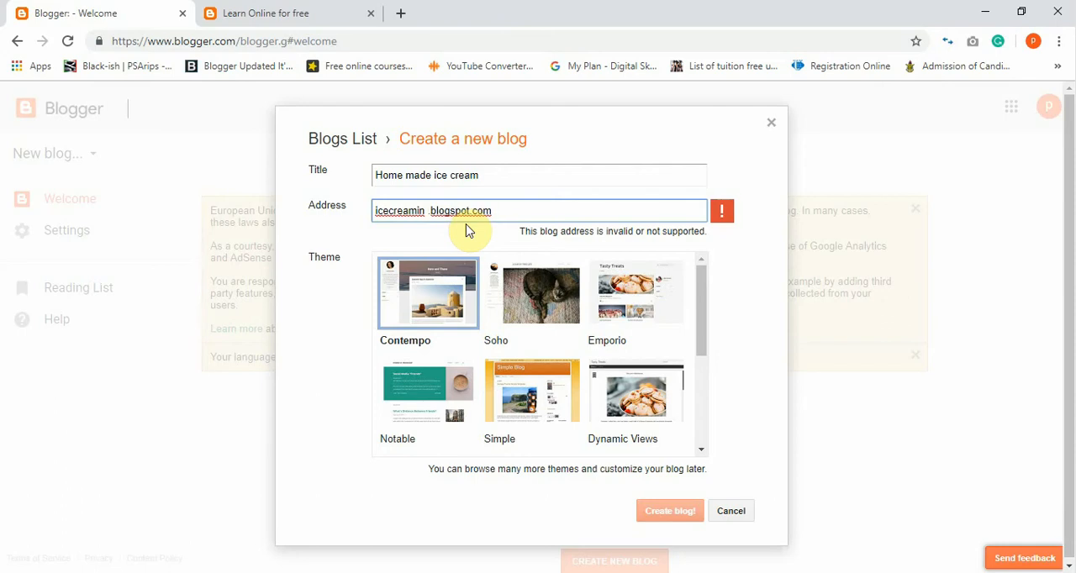
{"action": "key", "text": "BackSpace"}
{"action": "type", "text": "vani"}
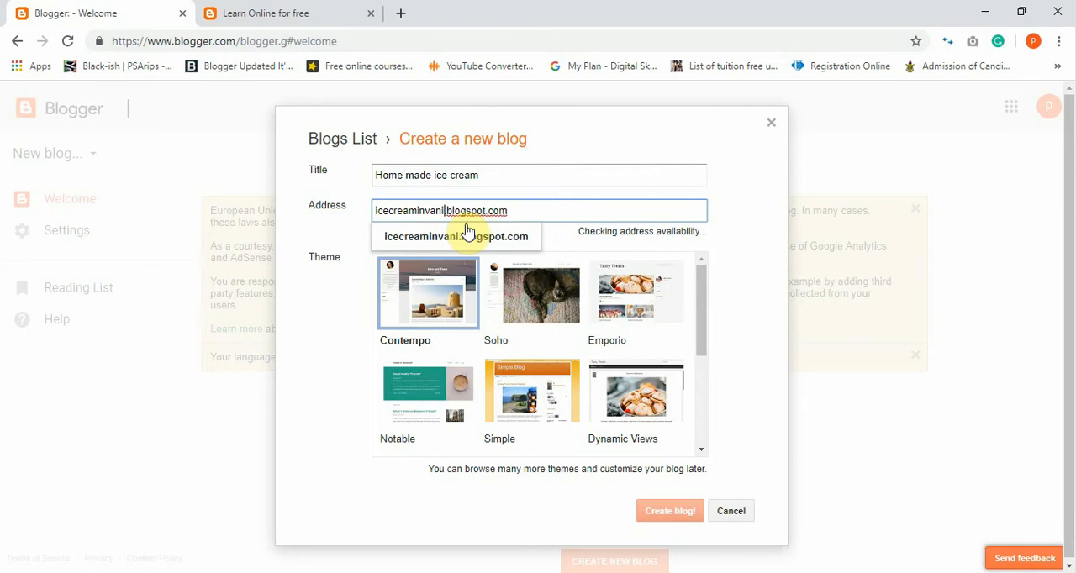
{"action": "type", "text": "lla"}
{"action": "left_click", "coordinate": [468, 238]}
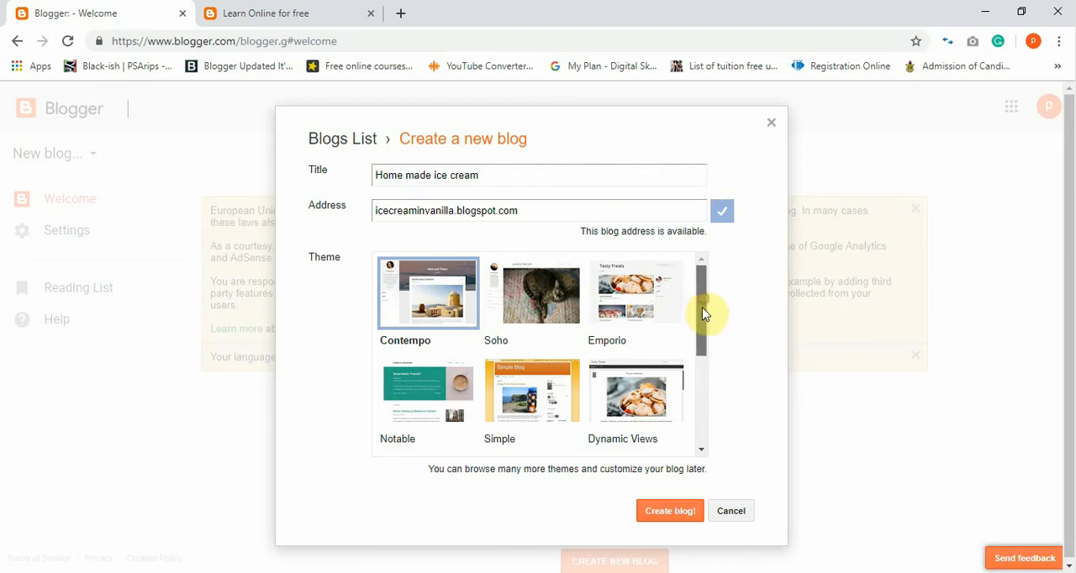
Browse the available blog themes and examine the header, post cards and sidebar of the designfreak1.tk blog.
{"action": "mouse_move", "coordinate": [704, 305]}
{"action": "left_mouse_down"}
{"action": "mouse_move", "coordinate": [693, 399]}
{"action": "mouse_move", "coordinate": [697, 296]}
{"action": "left_mouse_up"}
{"action": "left_click", "coordinate": [338, 12]}
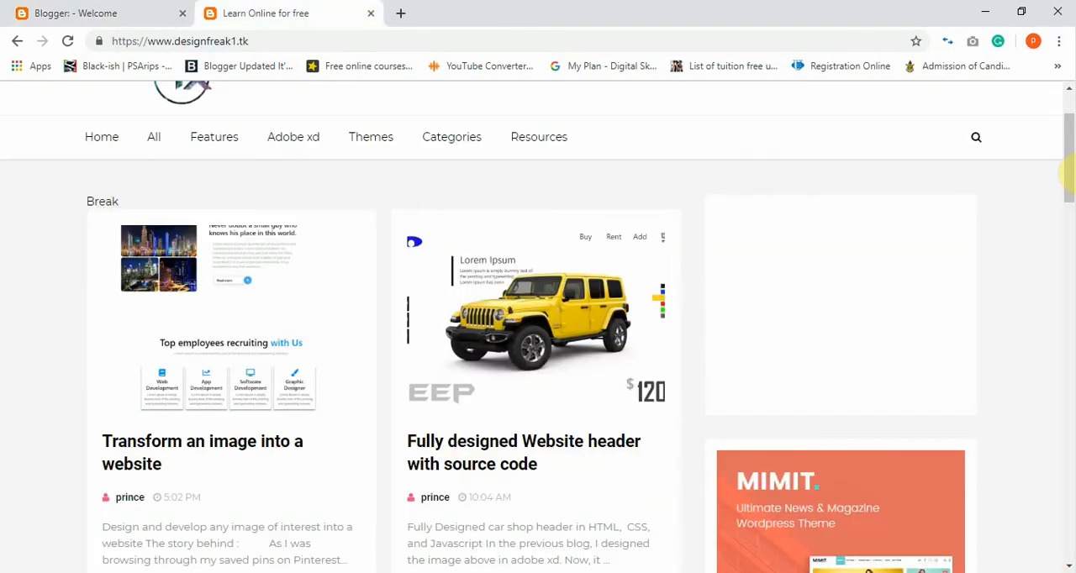
{"action": "left_click_drag", "start_coordinate": [1068, 132], "coordinate": [1066, 72]}
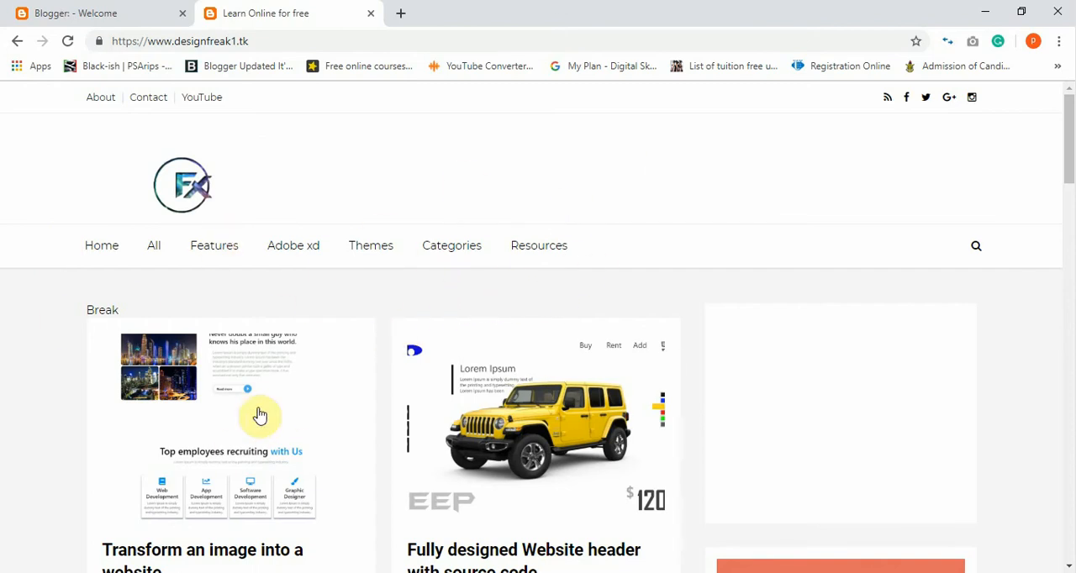
{"action": "left_click_drag", "start_coordinate": [1068, 151], "coordinate": [1068, 188]}
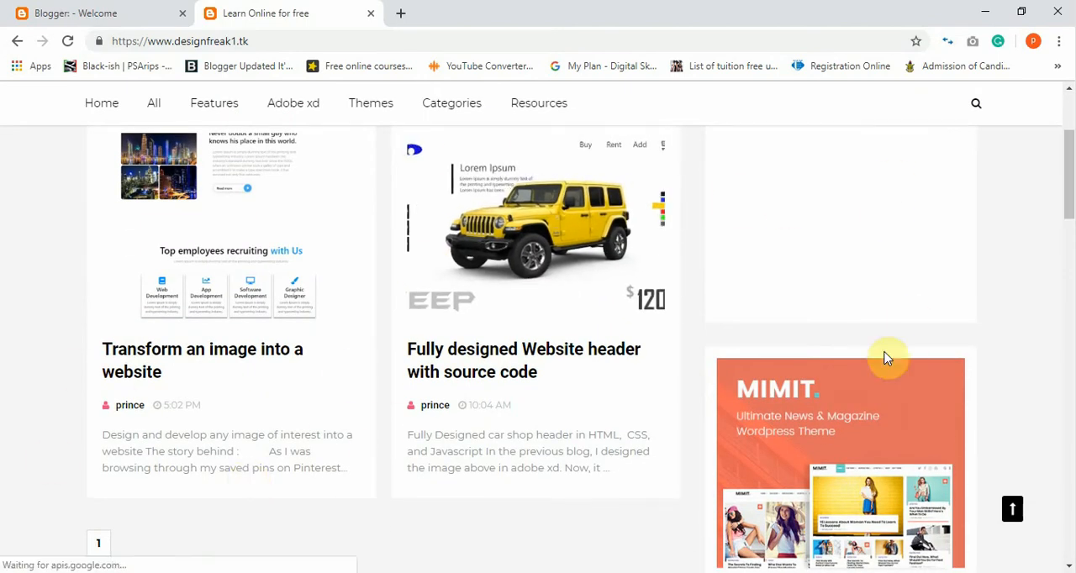
{"action": "left_click_drag", "start_coordinate": [1067, 147], "coordinate": [1070, 133]}
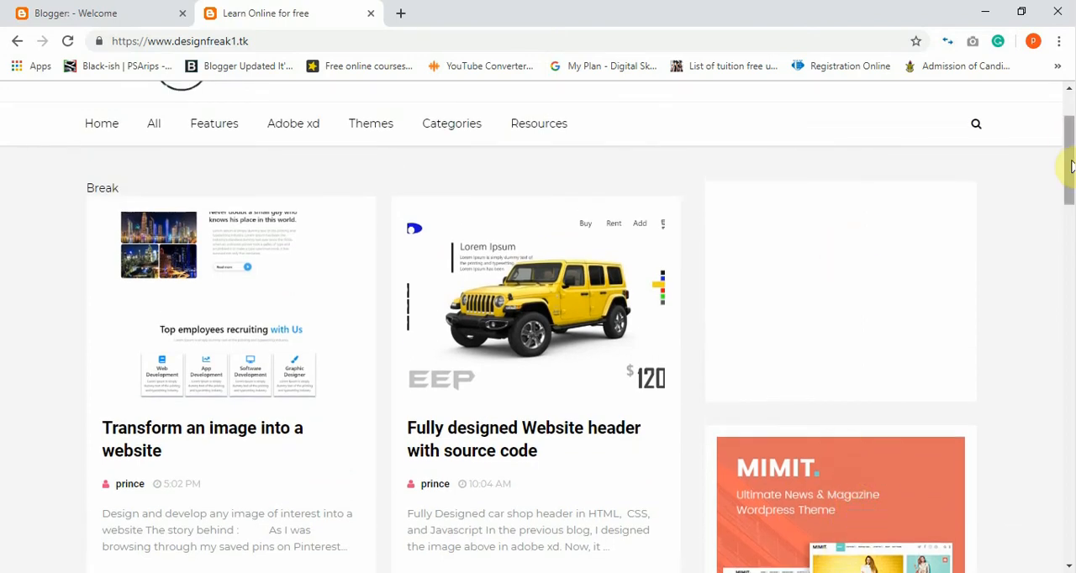
{"action": "mouse_move", "coordinate": [1071, 166]}
{"action": "left_mouse_down"}
{"action": "mouse_move", "coordinate": [1066, 328]}
{"action": "mouse_move", "coordinate": [1066, 173]}
{"action": "left_mouse_up"}
Return to the new blog form and create the blog with the Contempo theme.
{"action": "left_click", "coordinate": [160, 11]}
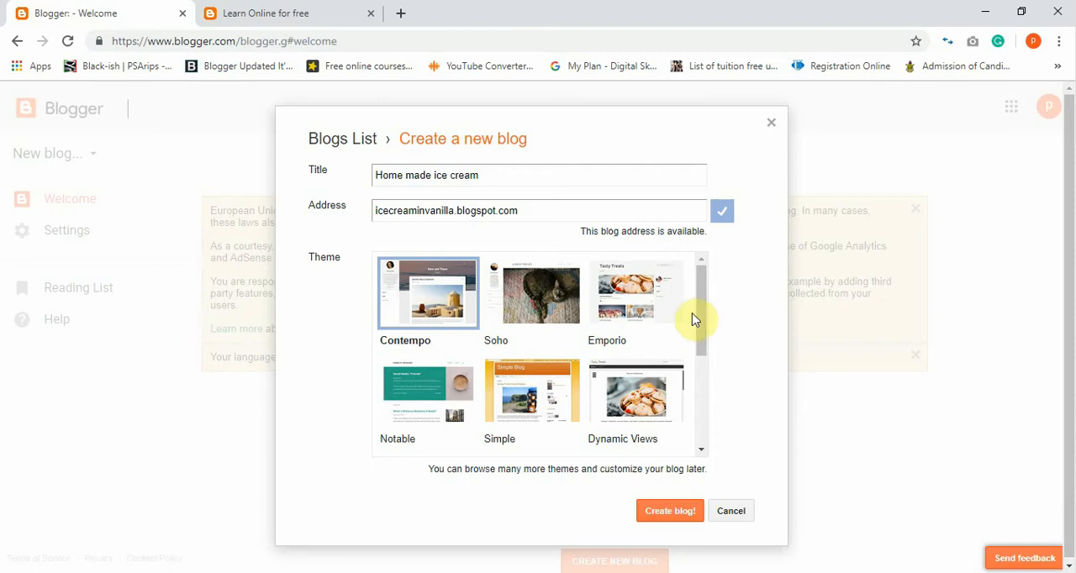
{"action": "left_click_drag", "start_coordinate": [703, 313], "coordinate": [715, 276]}
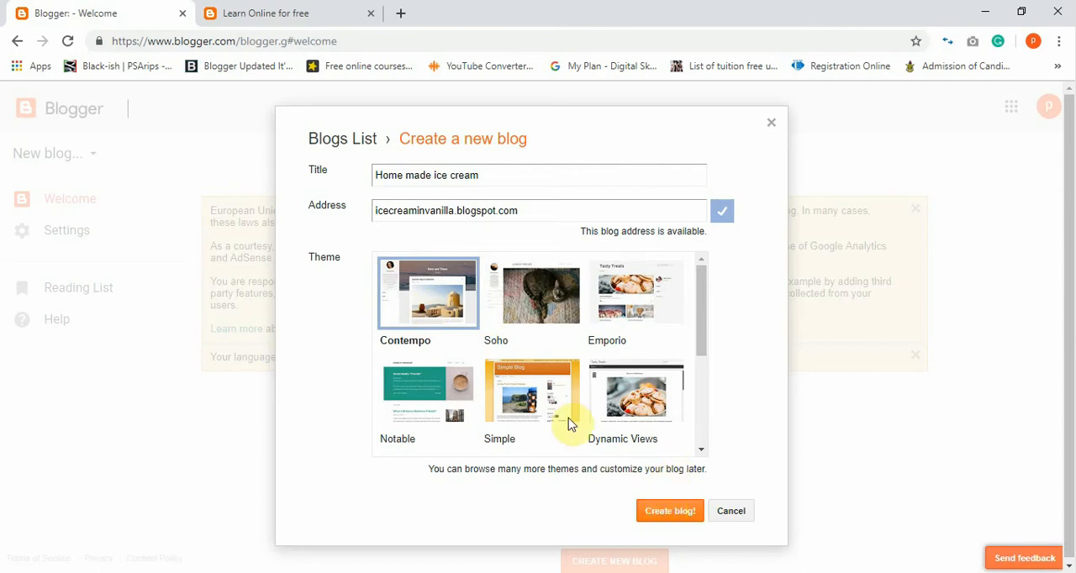
{"action": "left_click", "coordinate": [655, 518]}
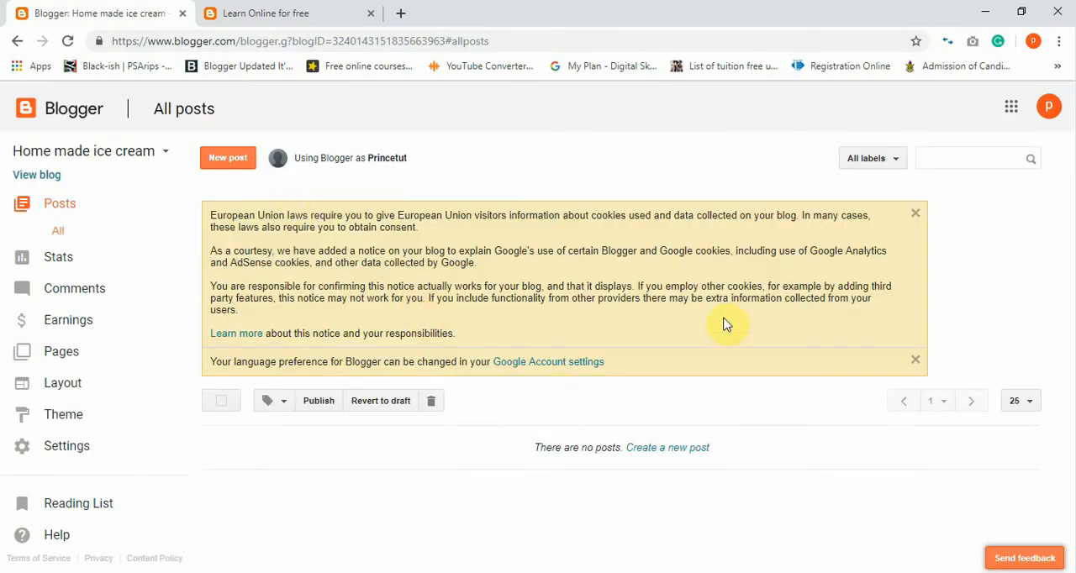
Dismiss the European Union cookie notice above the blog's post list.
{"action": "left_click", "coordinate": [916, 216]}
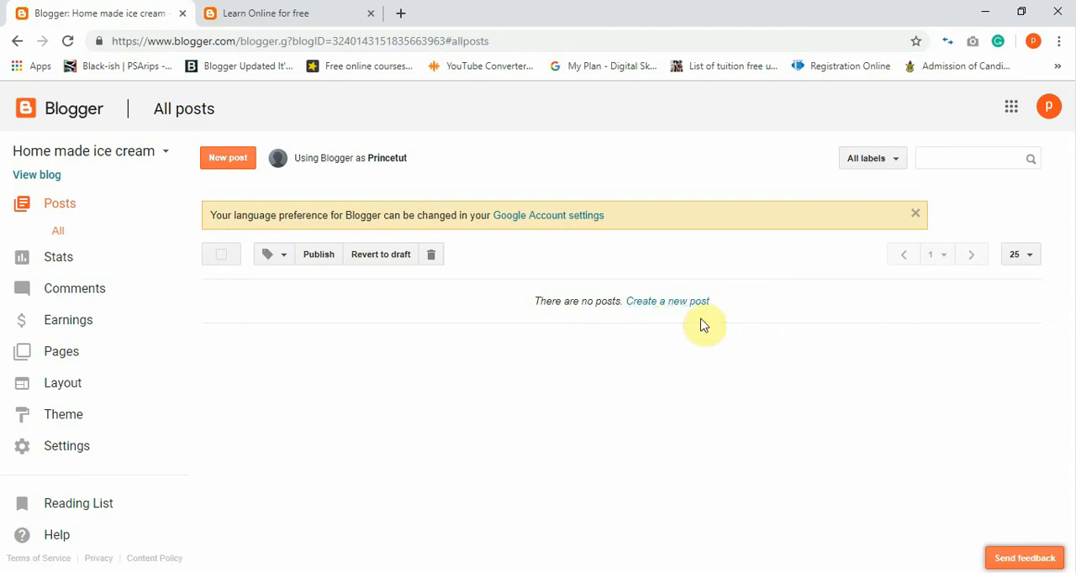
{"action": "left_click", "coordinate": [68, 264]}
{"action": "left_click", "coordinate": [68, 211]}
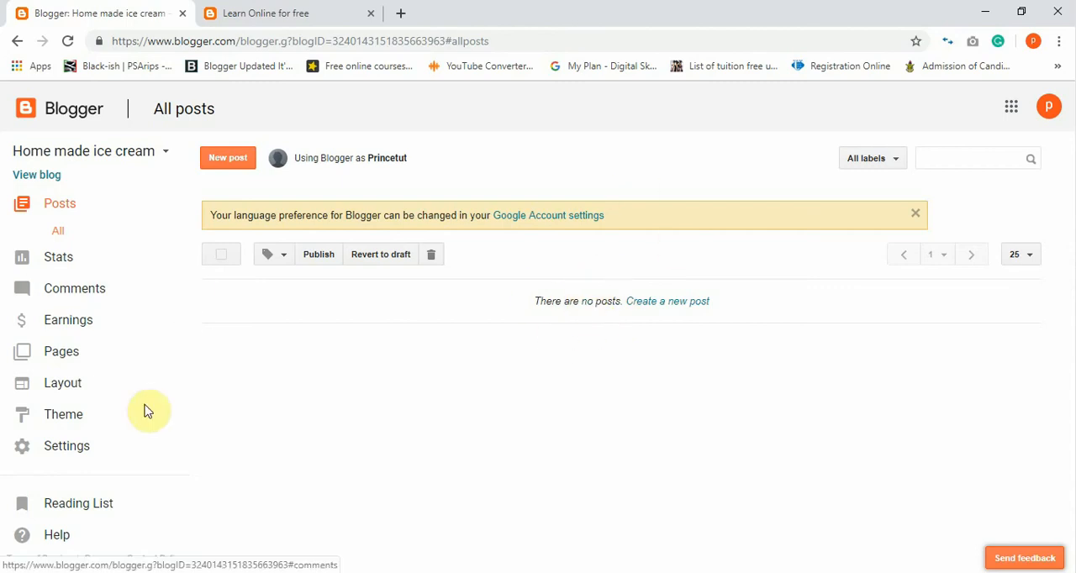
Look through the blog's overview, audience and traffic source stats and its published comments.
{"action": "left_click", "coordinate": [54, 266]}
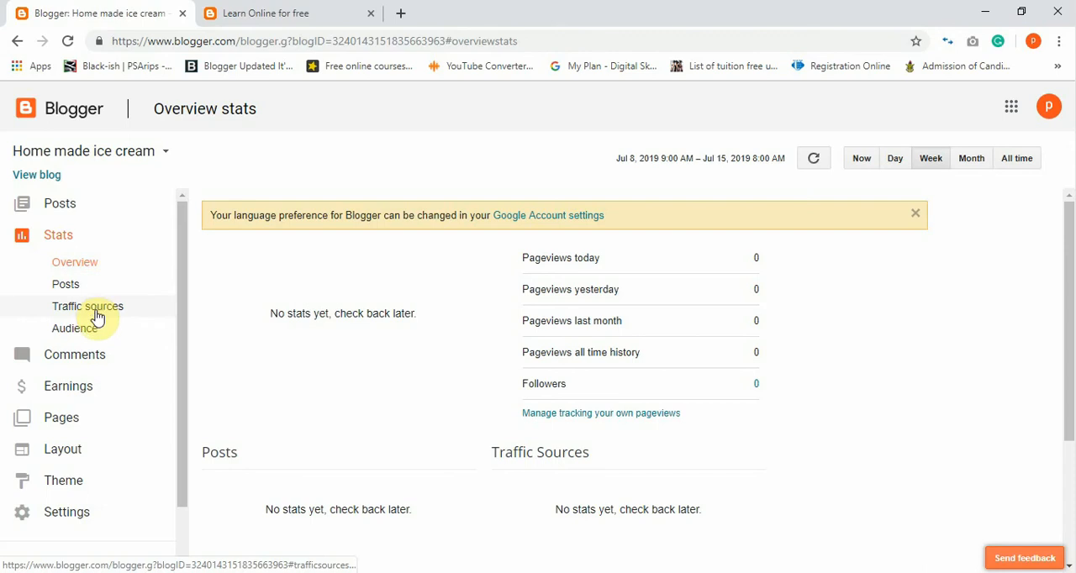
{"action": "left_click", "coordinate": [90, 336]}
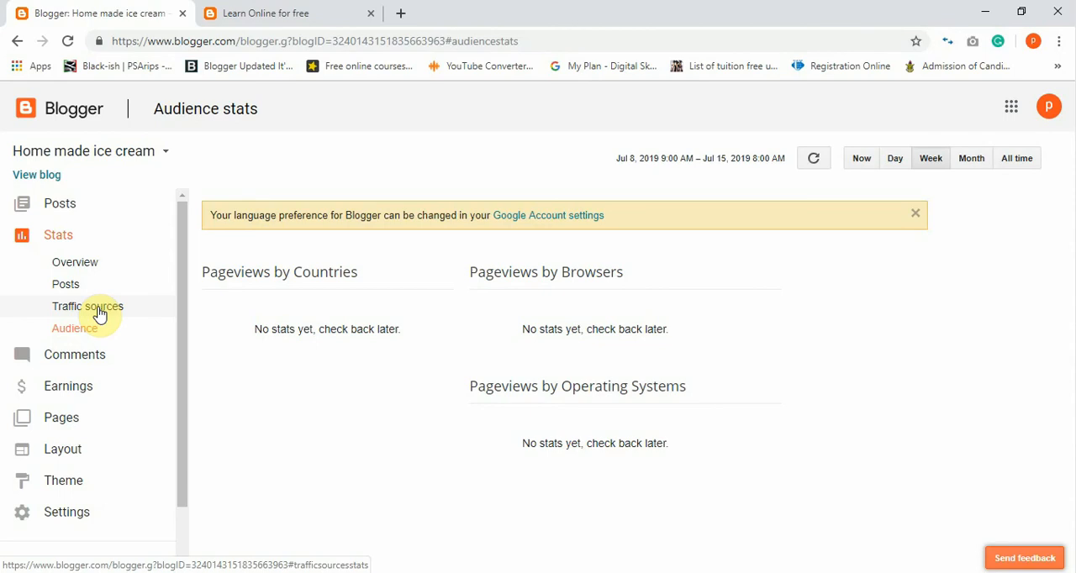
{"action": "left_click", "coordinate": [95, 313]}
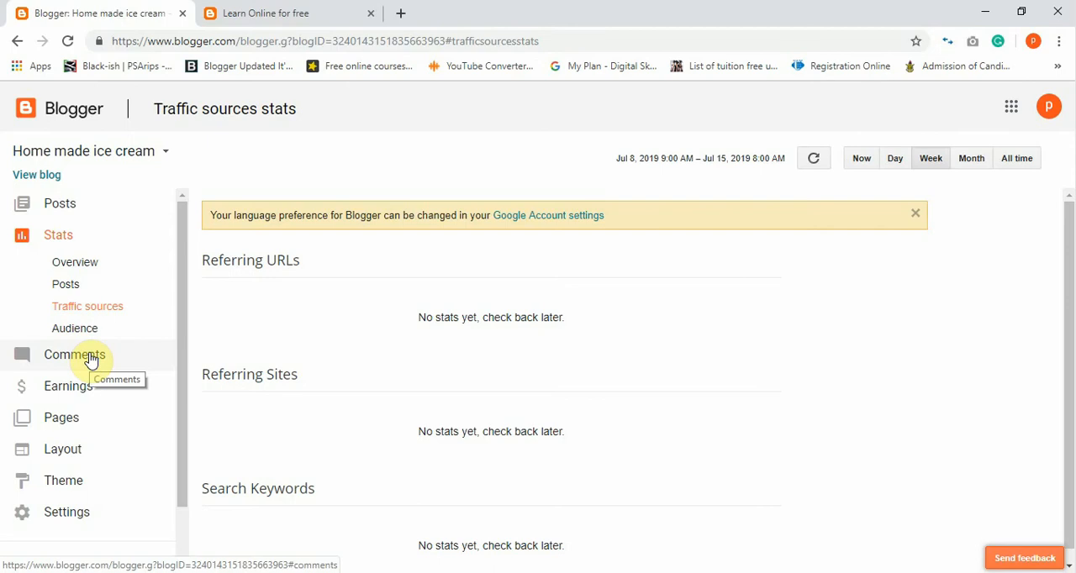
{"action": "left_click", "coordinate": [91, 360]}
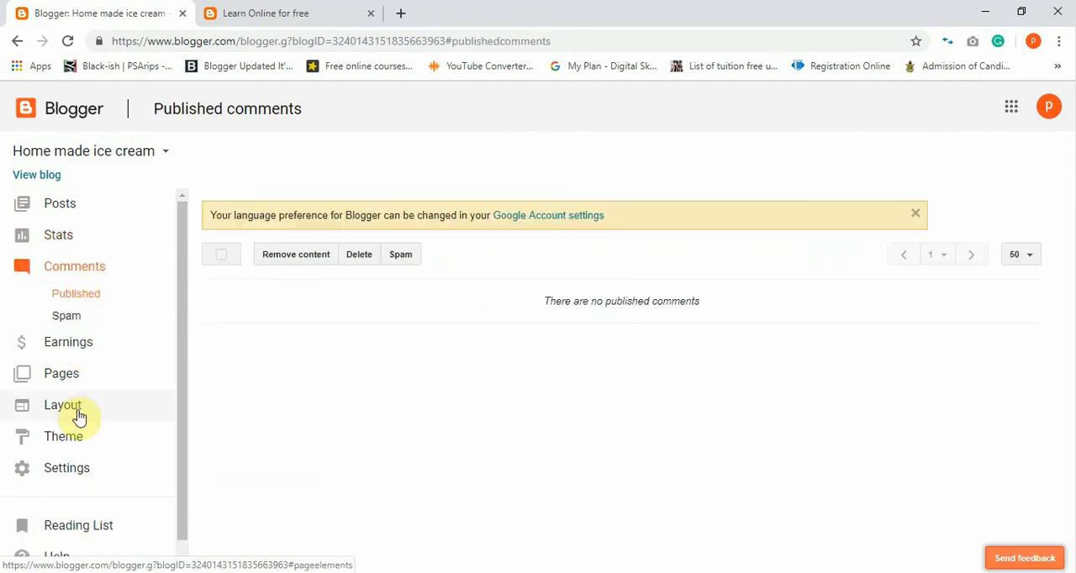
Return to the blog's post list and start a new post, ready for its title.
{"action": "left_click", "coordinate": [64, 205]}
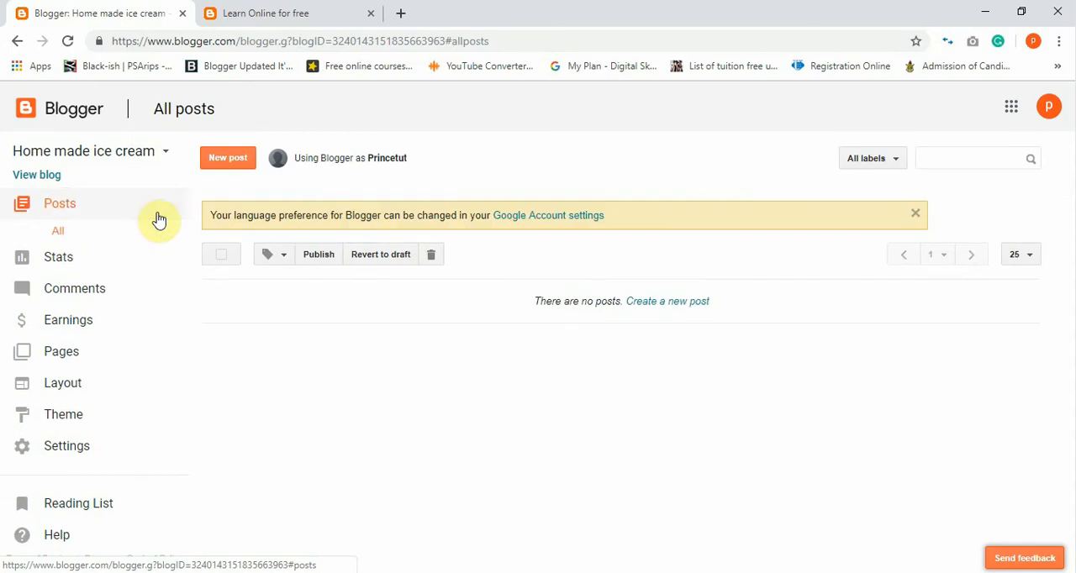
{"action": "left_click", "coordinate": [681, 305]}
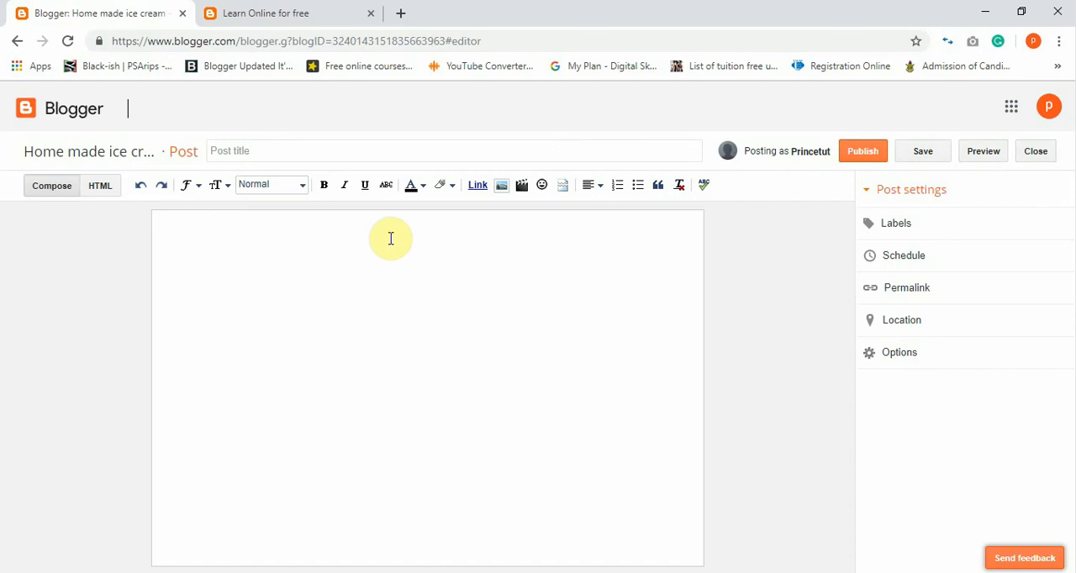
{"action": "left_click", "coordinate": [251, 155]}
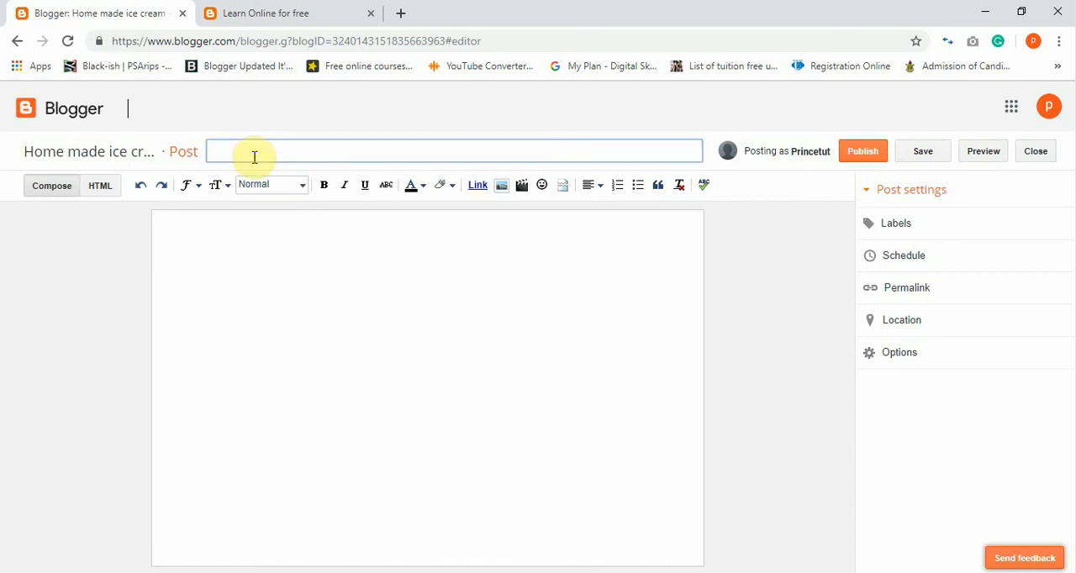
Open the "Transform an image into a website" post on the designfreak1.tk blog and examine its title as an example.
{"action": "left_click", "coordinate": [277, 13]}
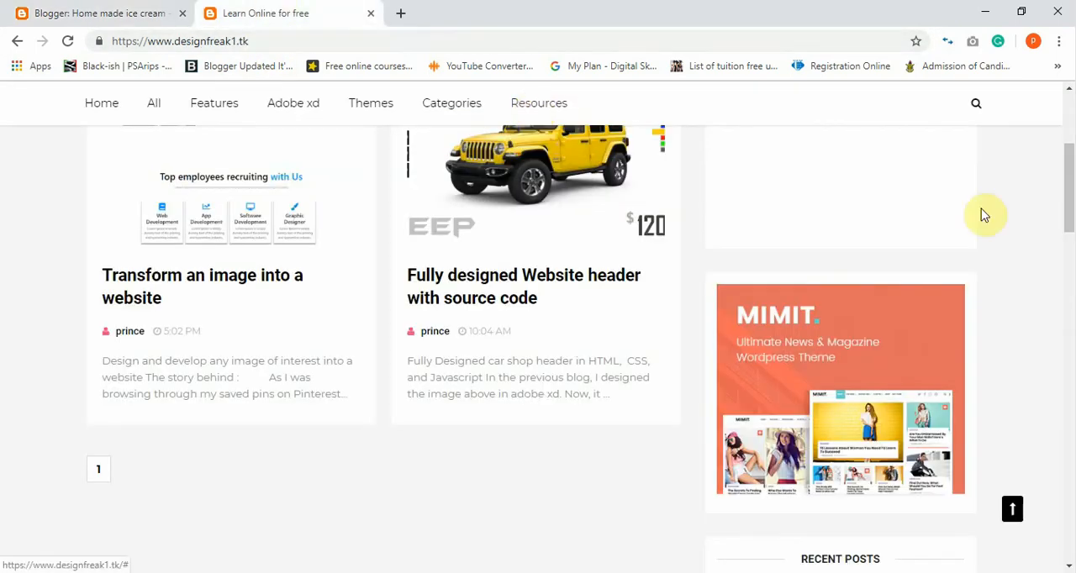
{"action": "left_click_drag", "start_coordinate": [1066, 205], "coordinate": [1067, 157]}
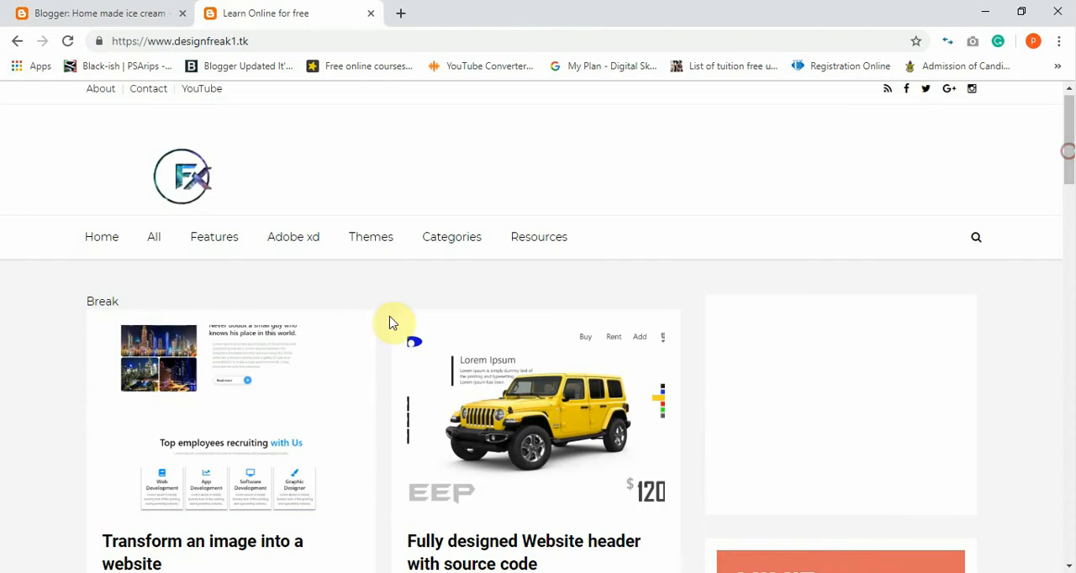
{"action": "left_click", "coordinate": [187, 462]}
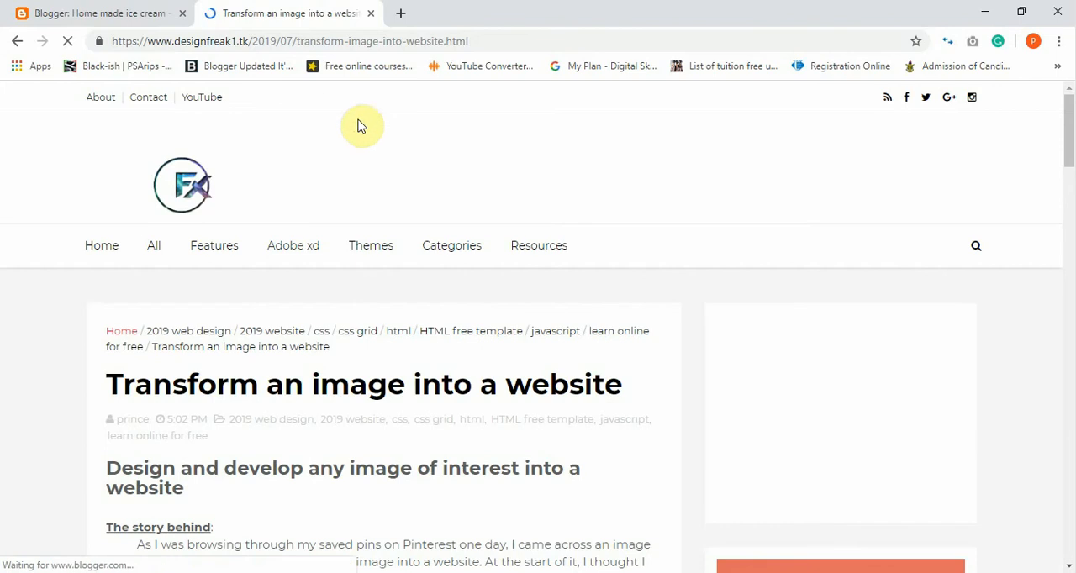
{"action": "left_click_drag", "start_coordinate": [107, 382], "coordinate": [625, 395]}
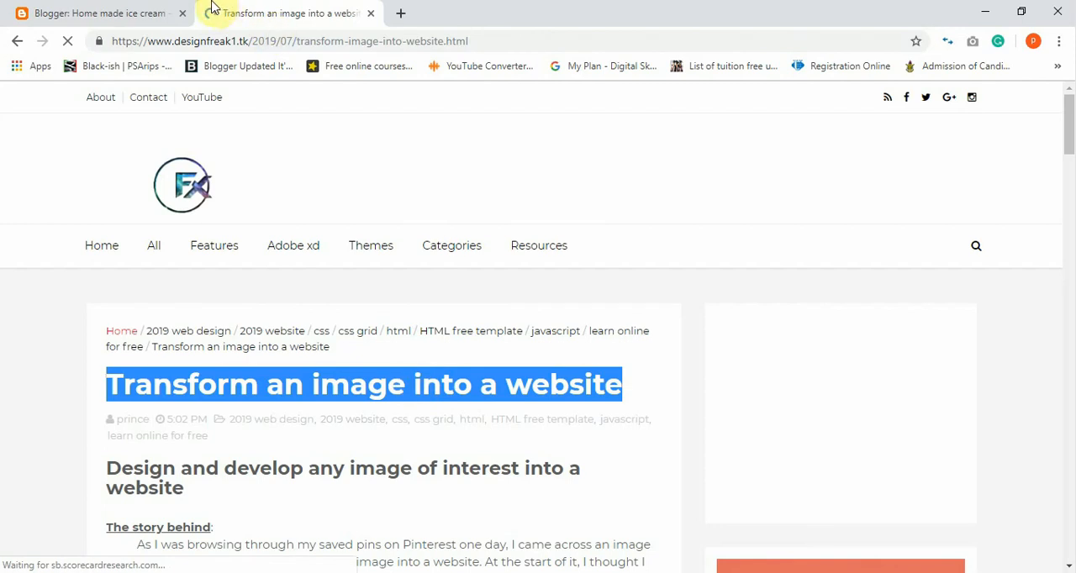
Return to the new Blogger post and title it "Buy ice cream at a cheap price".
{"action": "left_click", "coordinate": [135, 10]}
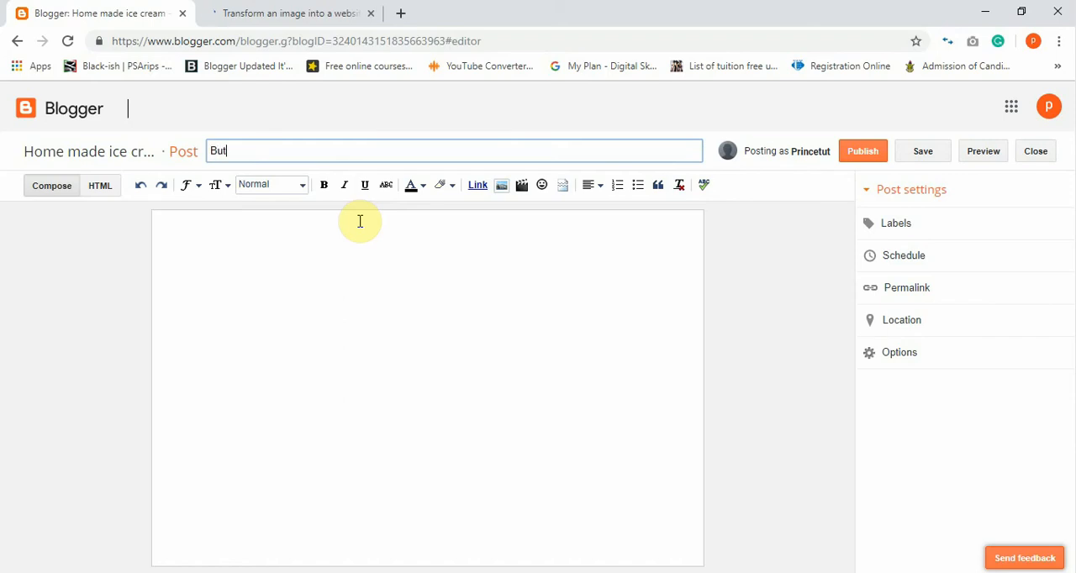
{"action": "type", "text": "Buy ice cream at a chea"}
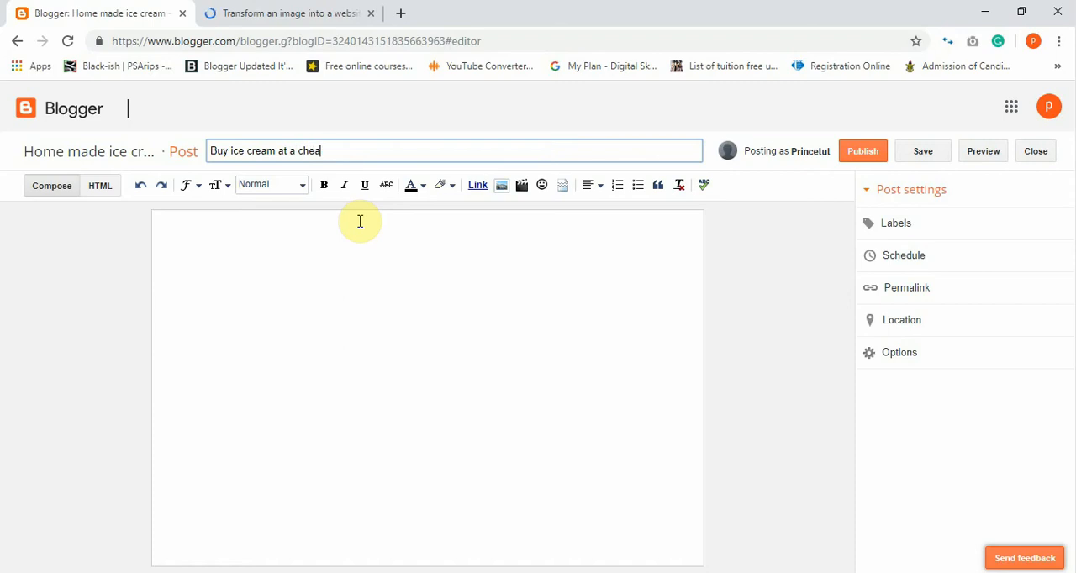
{"action": "type", "text": "p price"}
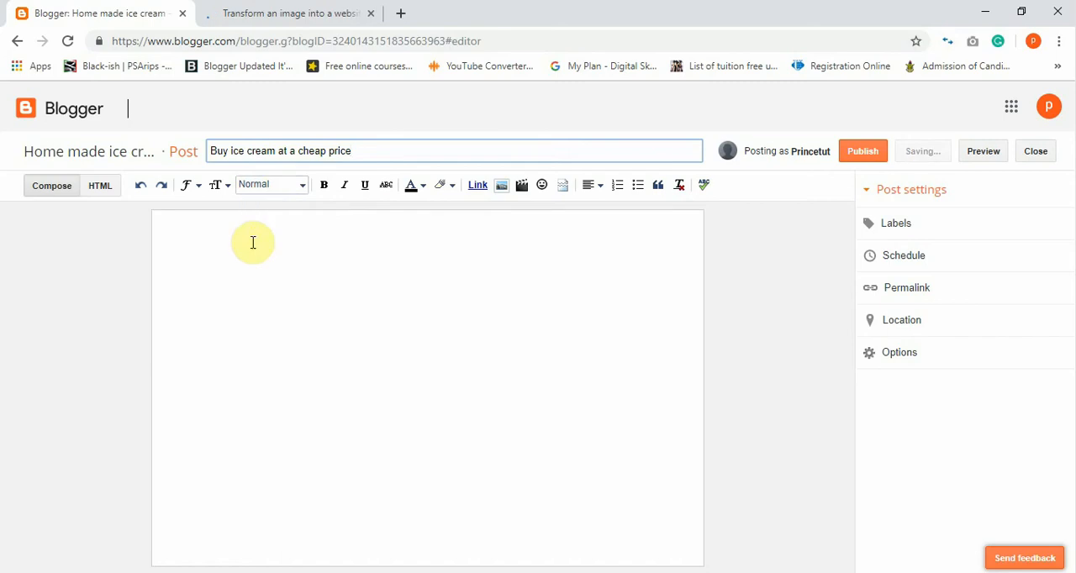
Write the line "Wow...This ice is absolutly delicious" in the post body, formatted as Subheading.
{"action": "left_click", "coordinate": [261, 219]}
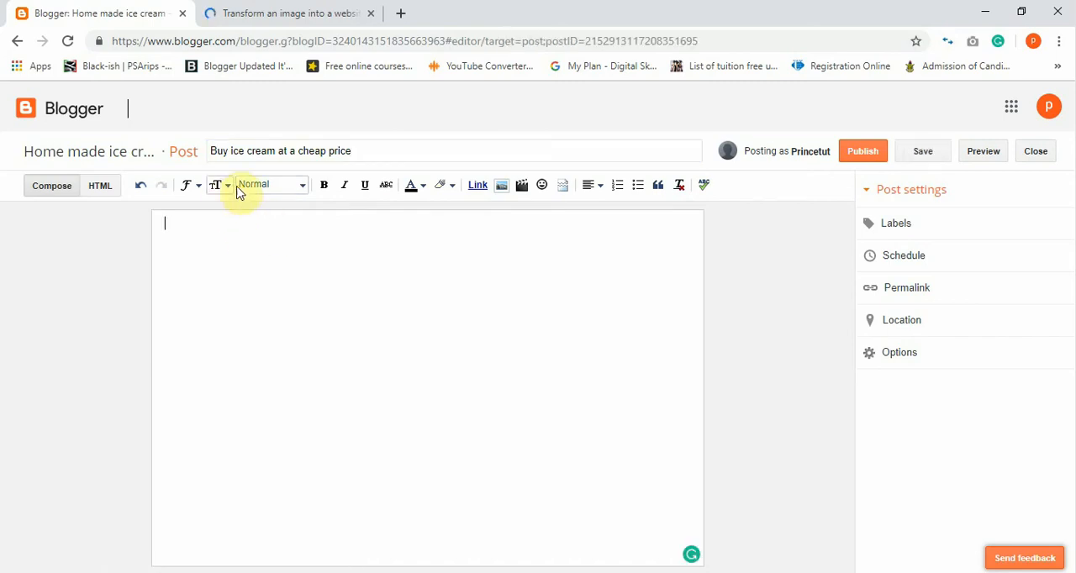
{"action": "left_click", "coordinate": [300, 188]}
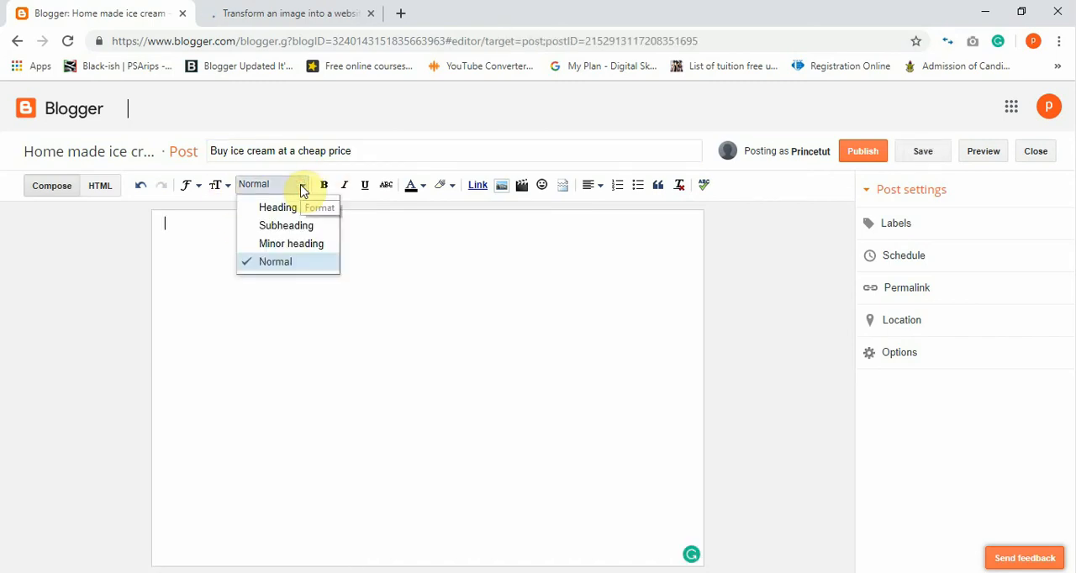
{"action": "left_click", "coordinate": [287, 226]}
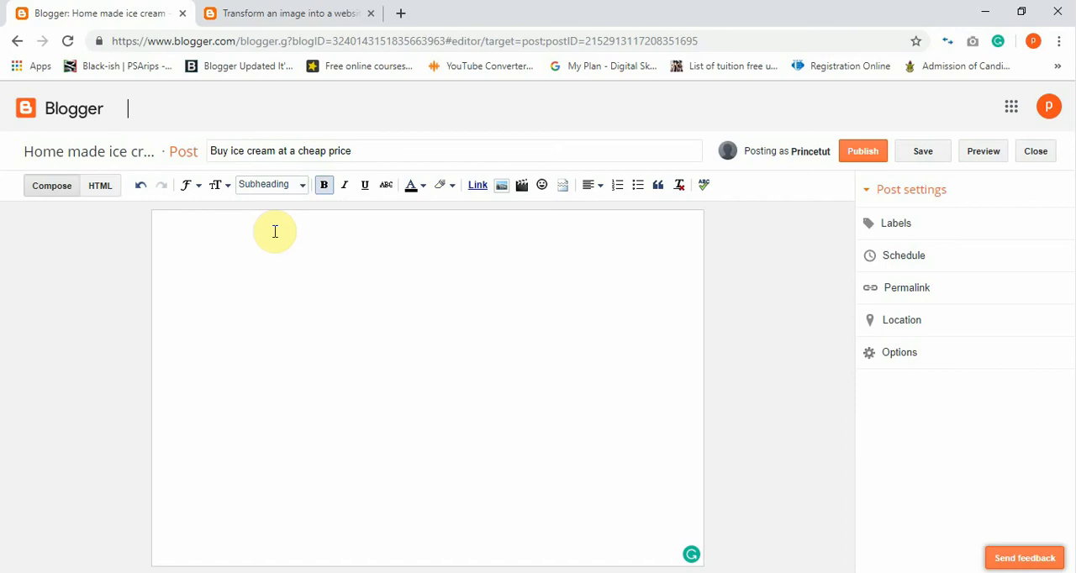
{"action": "type", "text": "Wow...This ice "}
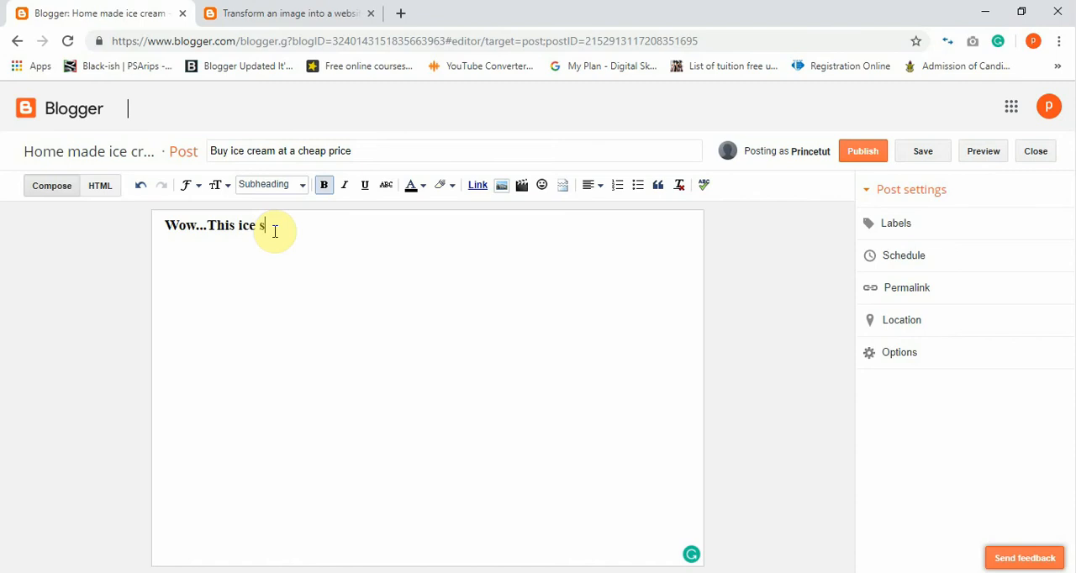
{"action": "type", "text": "s="}
{"action": "key", "text": "BackSpace"}
{"action": "type", "text": "s absolutle i"}
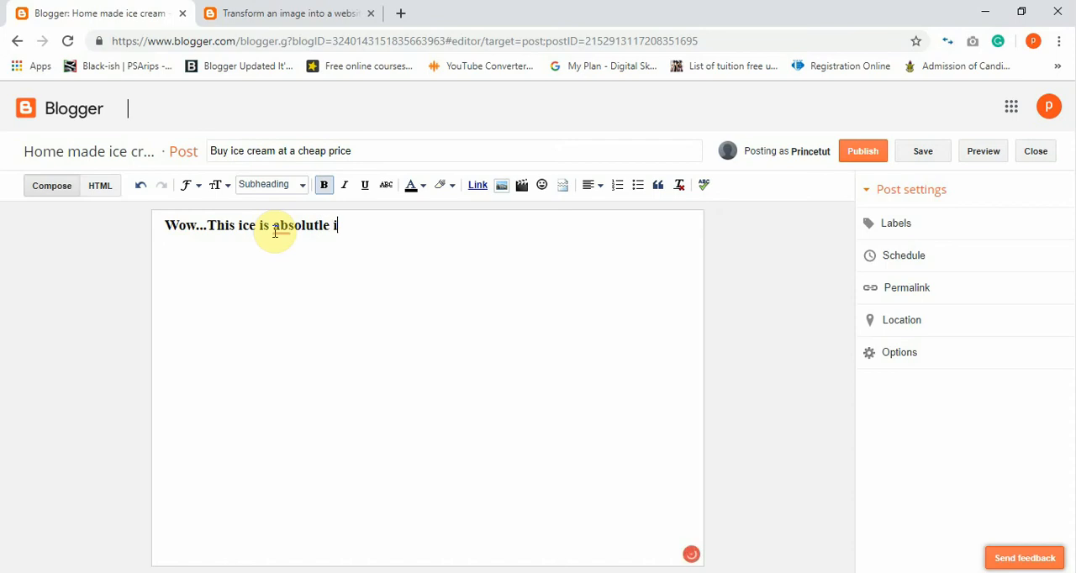
{"action": "type", "text": "ncredible"}
{"action": "key", "text": "BackSpace"}
{"action": "key", "text": "BackSpace"}
{"action": "key", "text": "BackSpace"}
{"action": "key", "text": "BackSpace"}
{"action": "key", "text": "BackSpace"}
{"action": "key", "text": "BackSpace"}
{"action": "key", "text": "BackSpace"}
{"action": "key", "text": "BackSpace"}
{"action": "key", "text": "BackSpace"}
{"action": "key", "text": "BackSpace"}
{"action": "key", "text": "BackSpace"}
{"action": "key", "text": "BackSpace"}
{"action": "type", "text": "y delicious"}
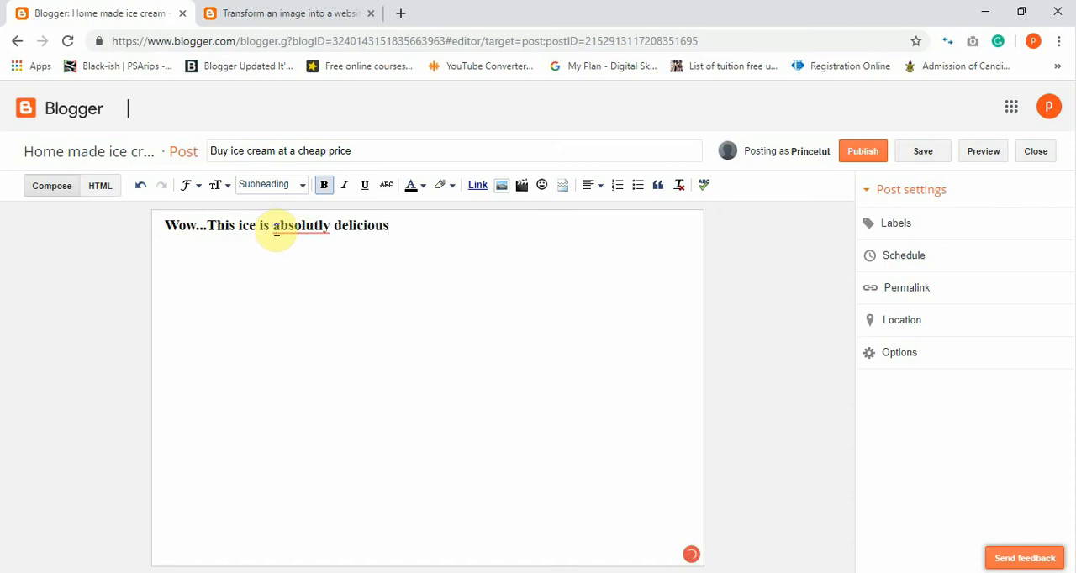
Correct the misspelled word "absolutly" in the post body to "absolutely" using the Grammarly suggestion.
{"action": "left_click", "coordinate": [320, 224]}
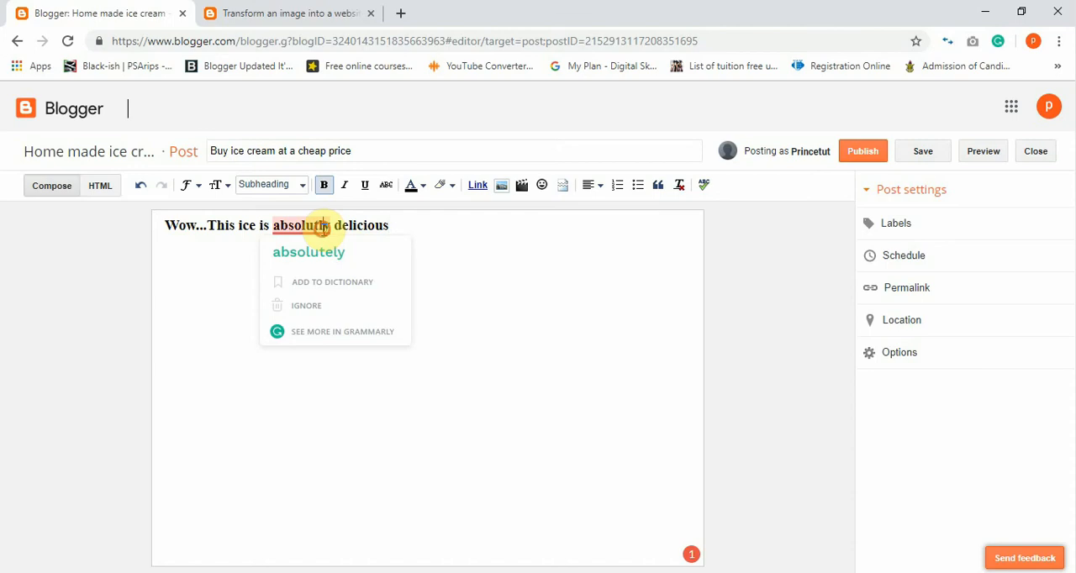
{"action": "left_click", "coordinate": [319, 252]}
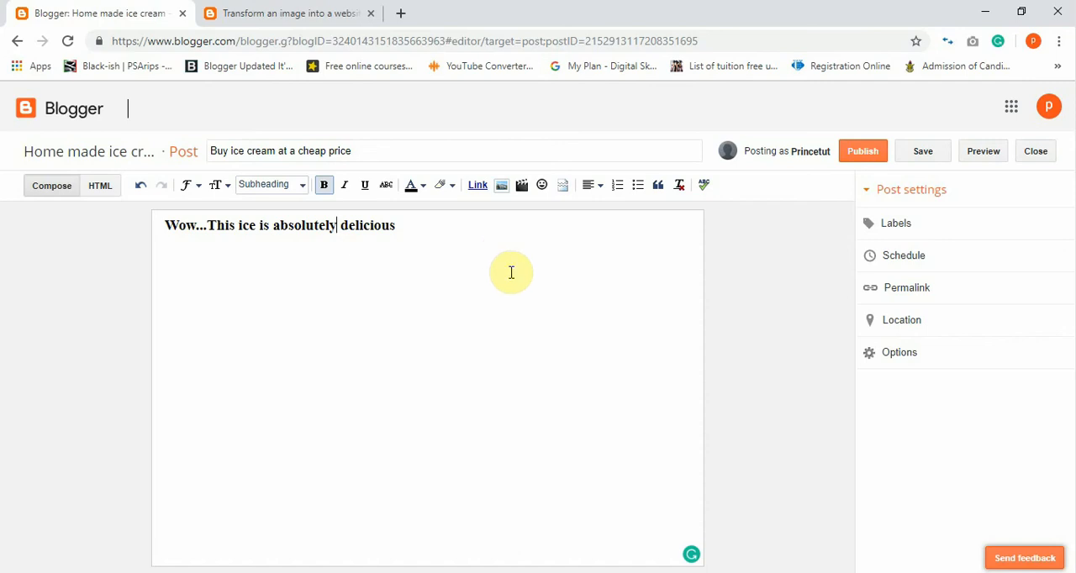
{"action": "mouse_move", "coordinate": [693, 556]}
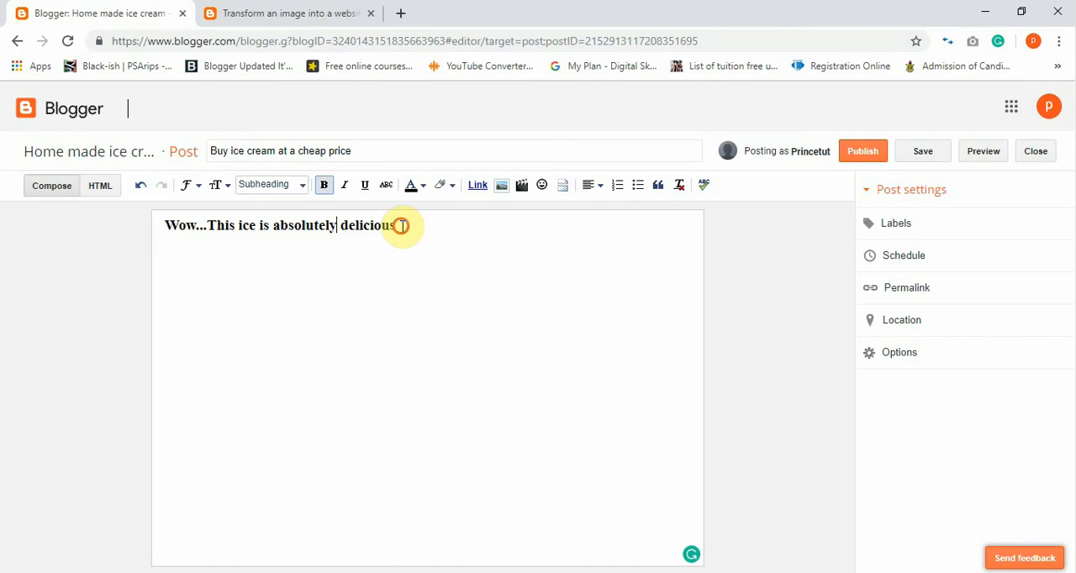
Make the whole "Wow...This ice is absolutely delicious" line italic and underlined.
{"action": "left_click_drag", "start_coordinate": [401, 223], "coordinate": [156, 223]}
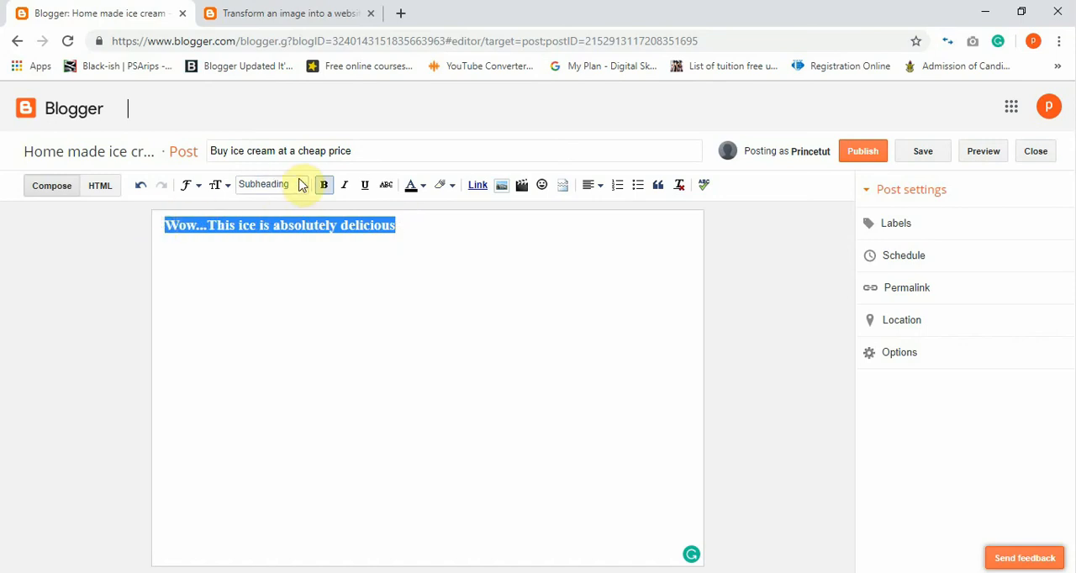
{"action": "left_click", "coordinate": [350, 189]}
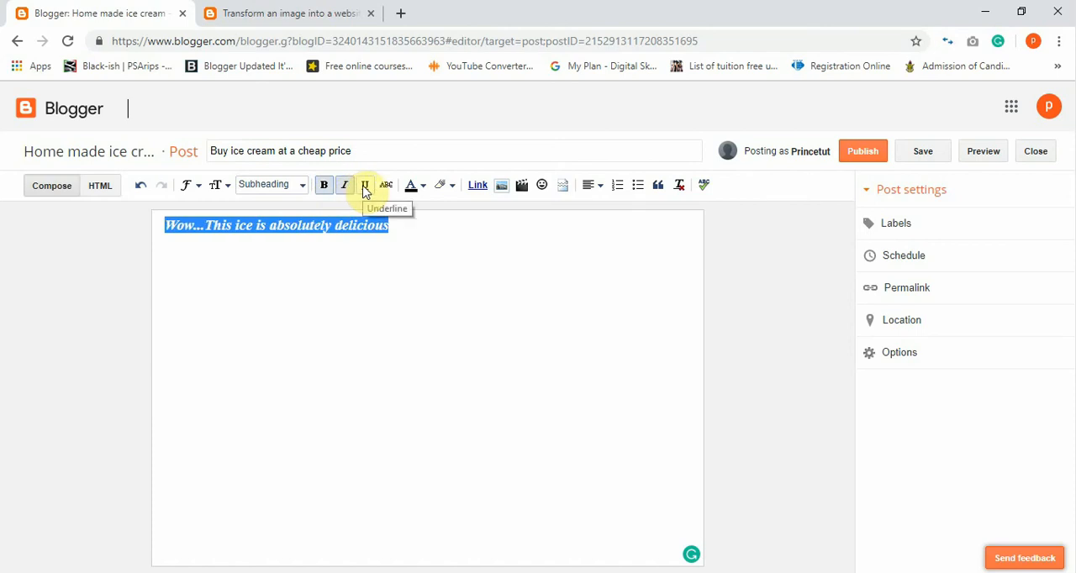
{"action": "left_click", "coordinate": [367, 189]}
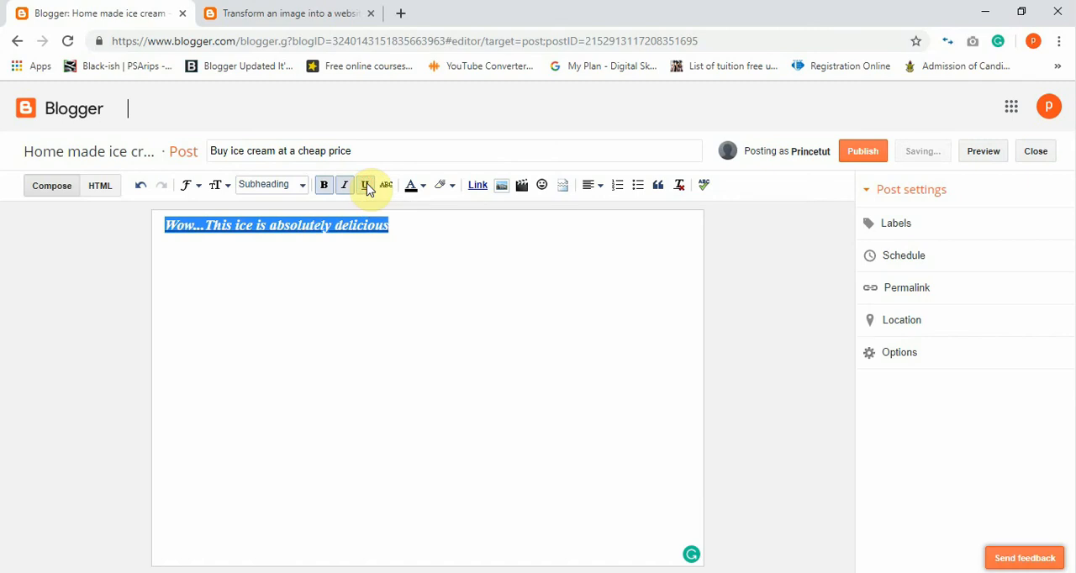
{"action": "left_click", "coordinate": [490, 288]}
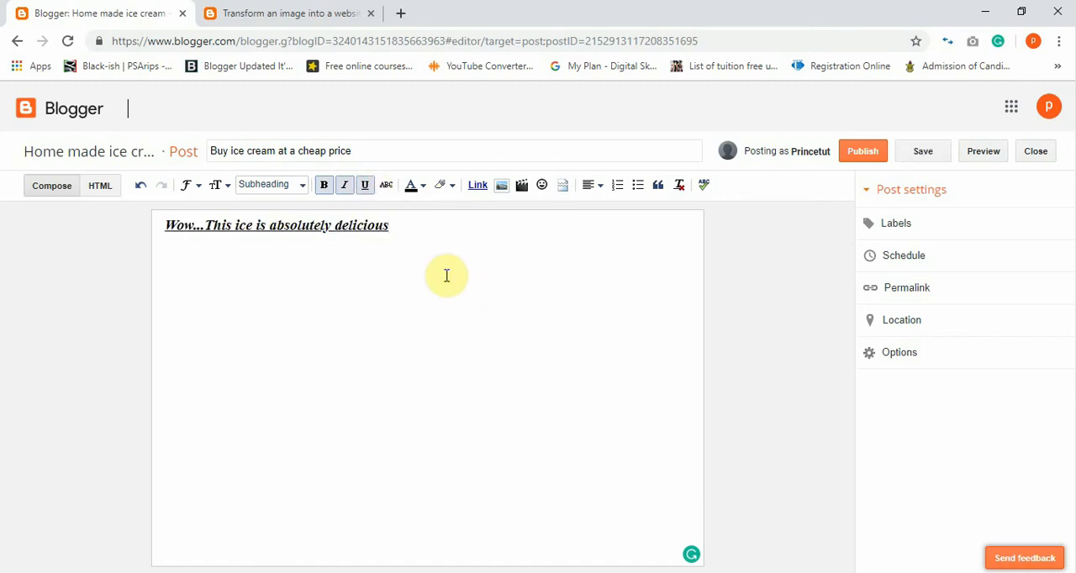
Change the "Wow..." line's format to Heading and set its font size to Largest.
{"action": "left_click", "coordinate": [389, 229]}
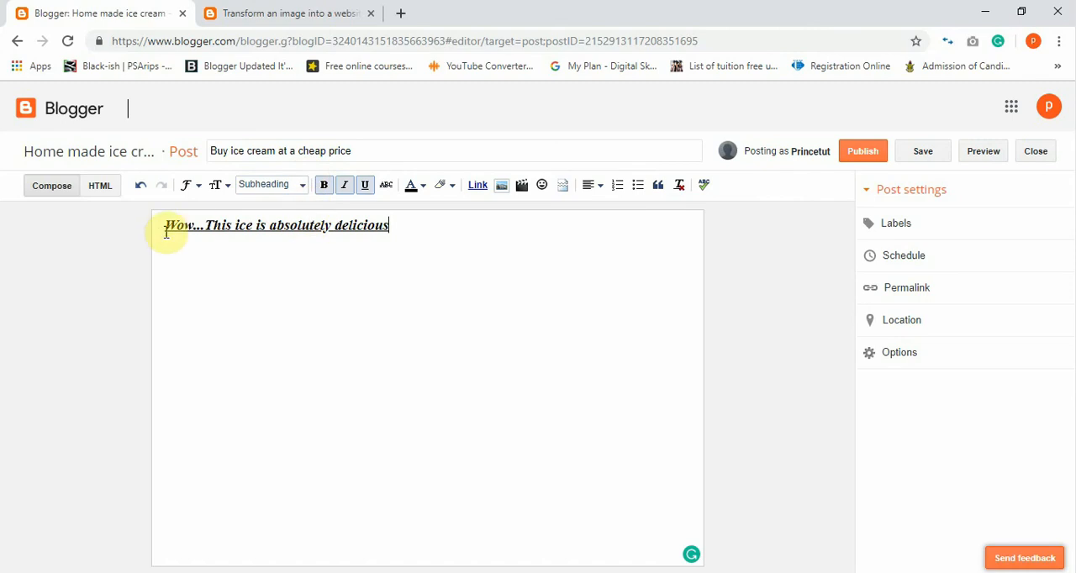
{"action": "left_click_drag", "start_coordinate": [167, 225], "coordinate": [529, 224]}
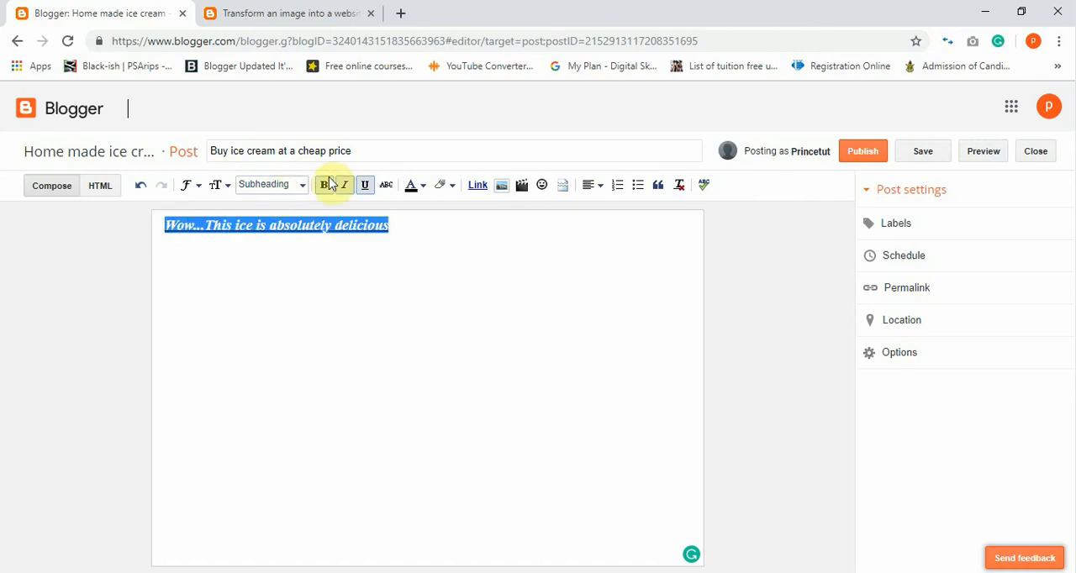
{"action": "left_click", "coordinate": [298, 186]}
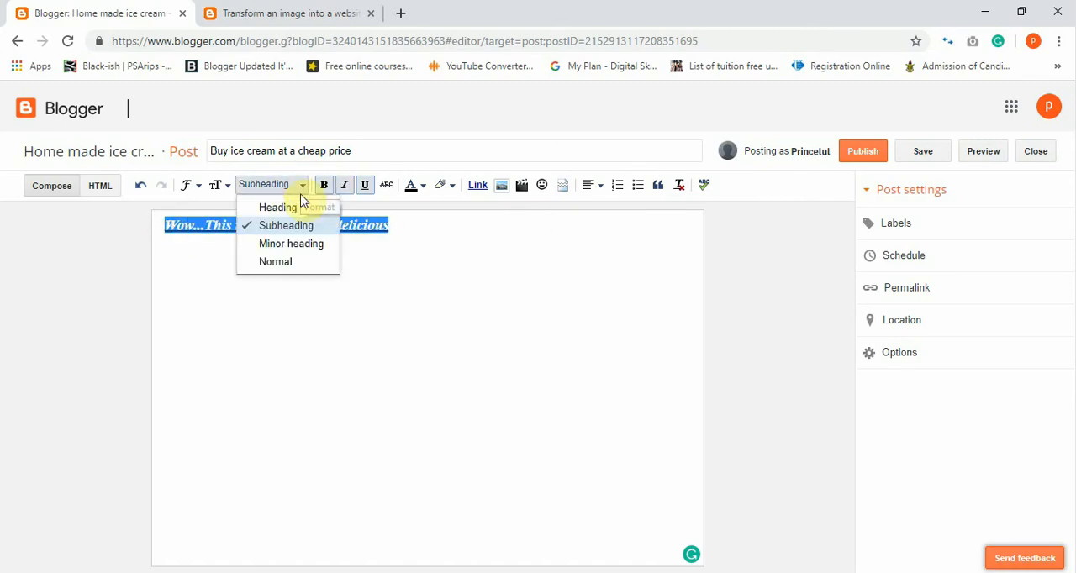
{"action": "left_click", "coordinate": [298, 210]}
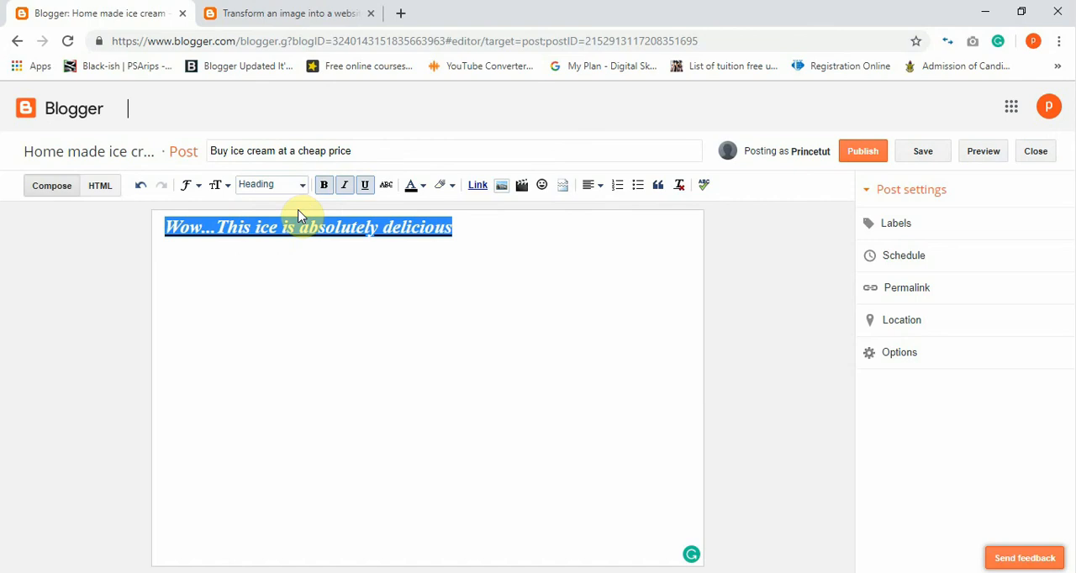
{"action": "left_click", "coordinate": [220, 186]}
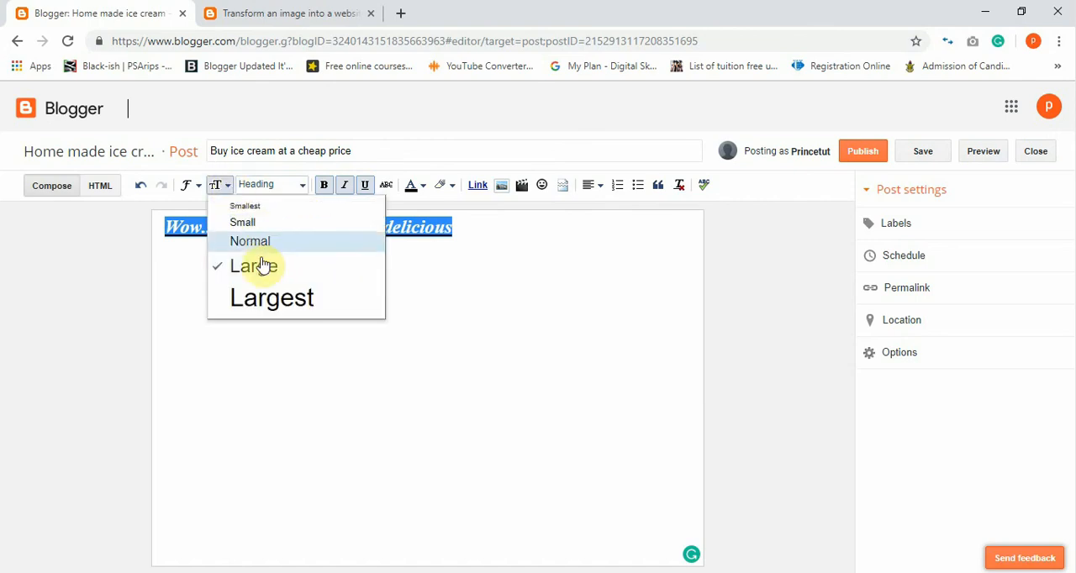
{"action": "left_click", "coordinate": [275, 301]}
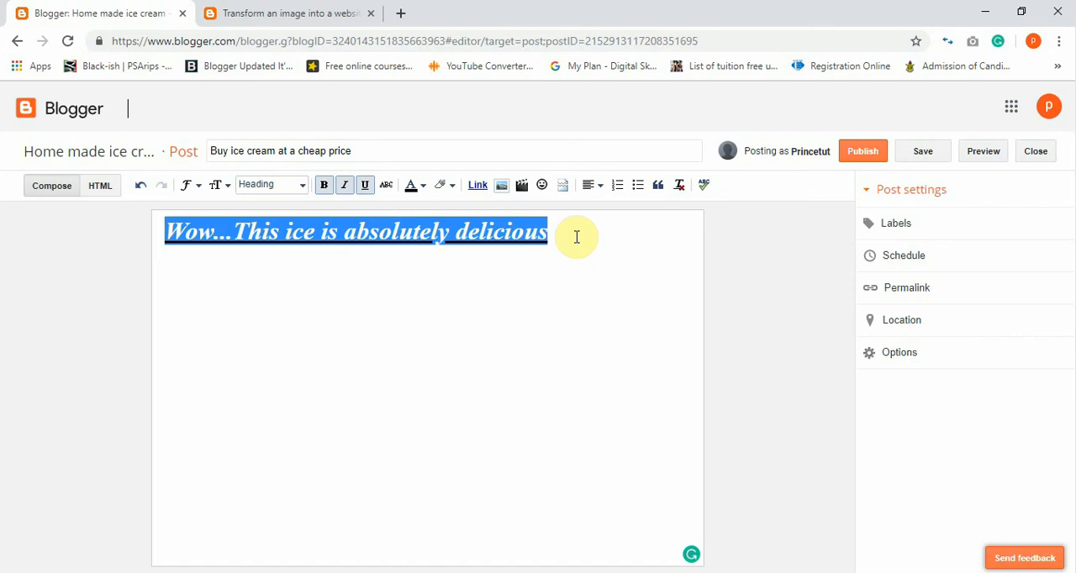
Preview the draft post to check how the formatted heading line looks, and return to the post editor.
{"action": "left_click", "coordinate": [574, 236]}
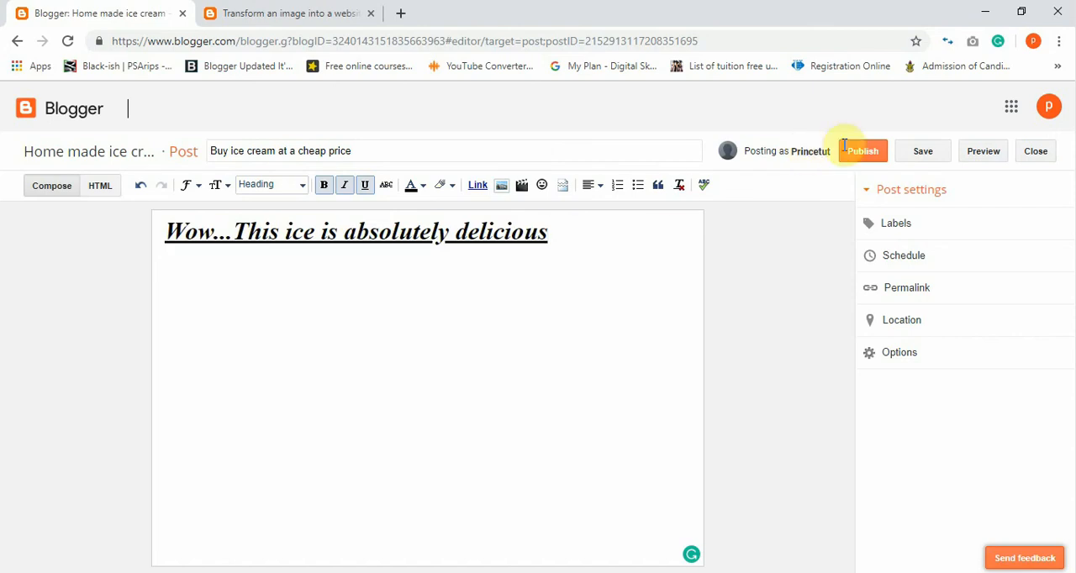
{"action": "left_click", "coordinate": [981, 154]}
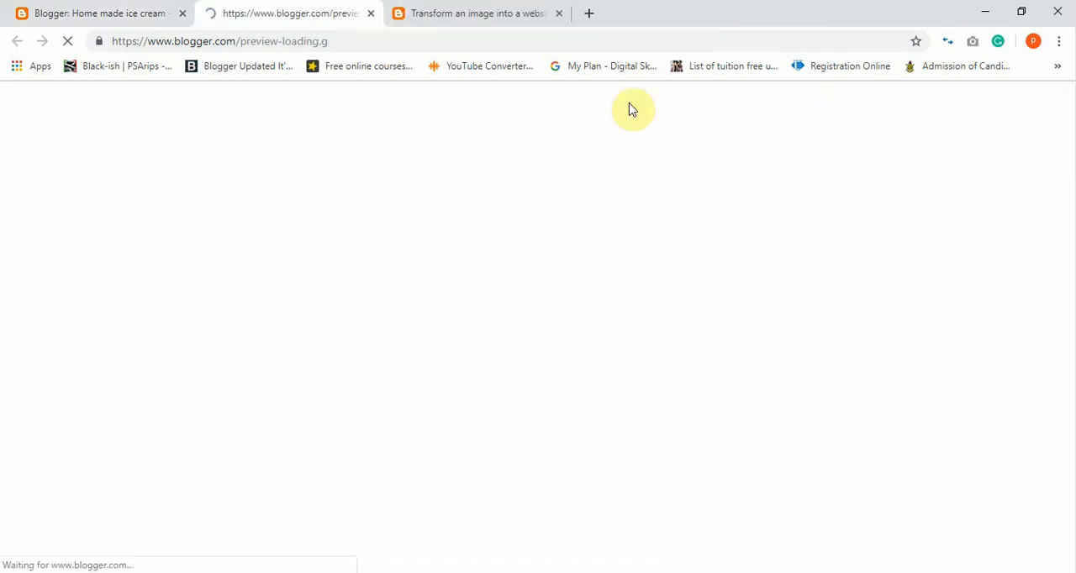
{"action": "left_click", "coordinate": [144, 10]}
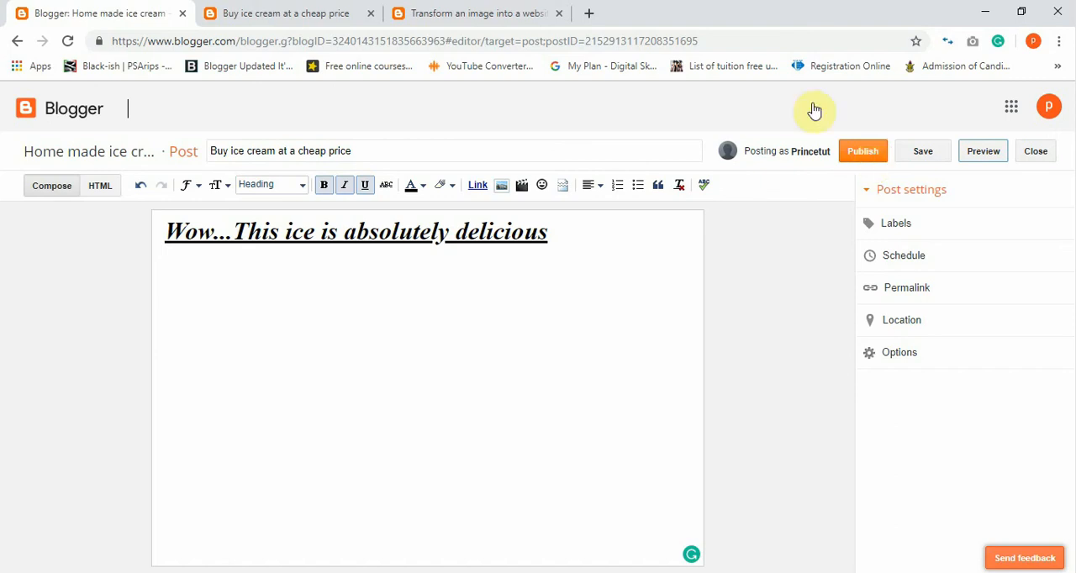
{"action": "left_click", "coordinate": [305, 9]}
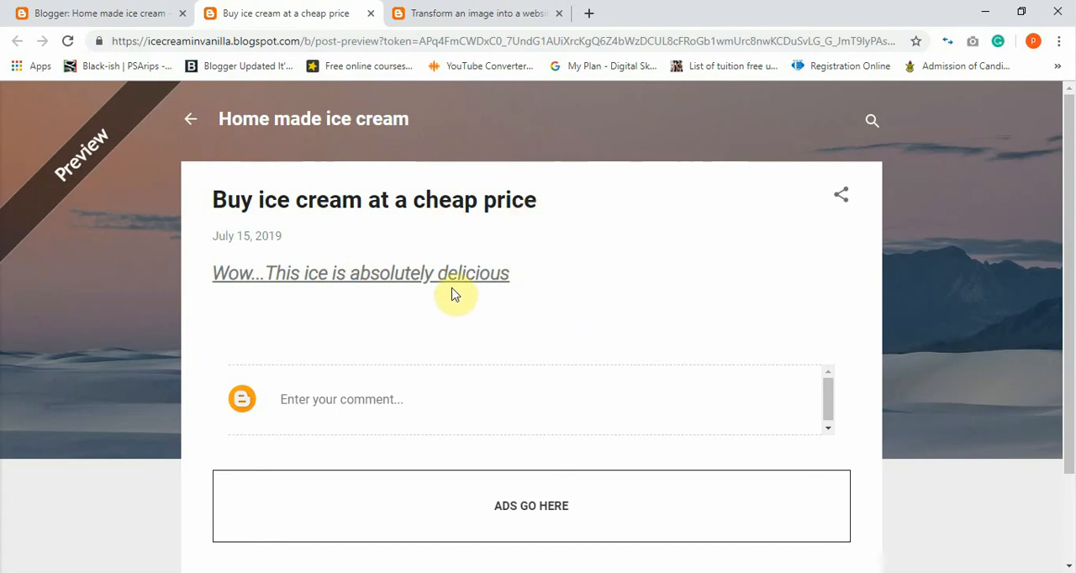
{"action": "left_click", "coordinate": [143, 12]}
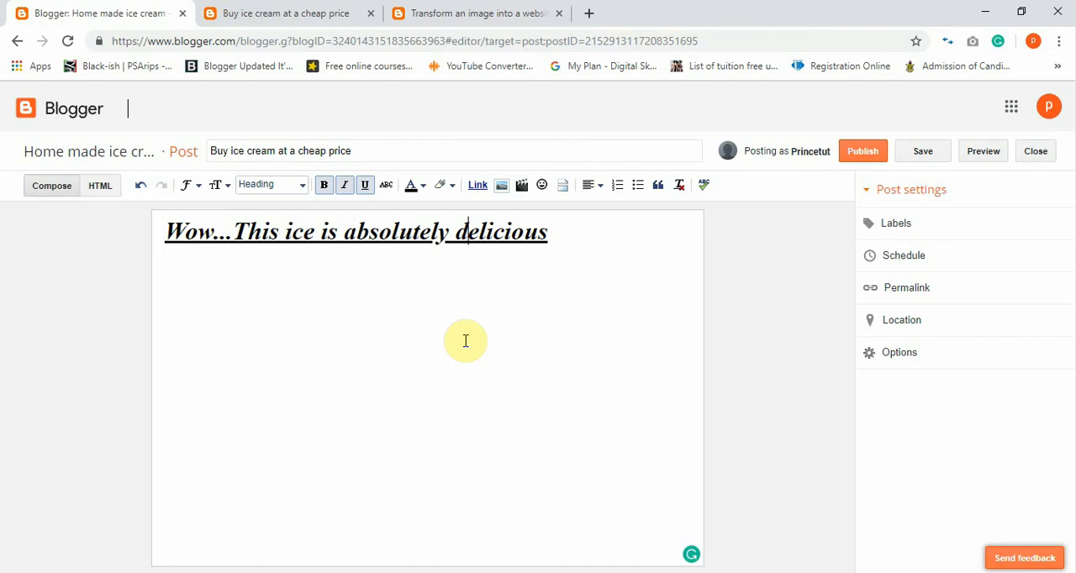
{"action": "left_click", "coordinate": [603, 276]}
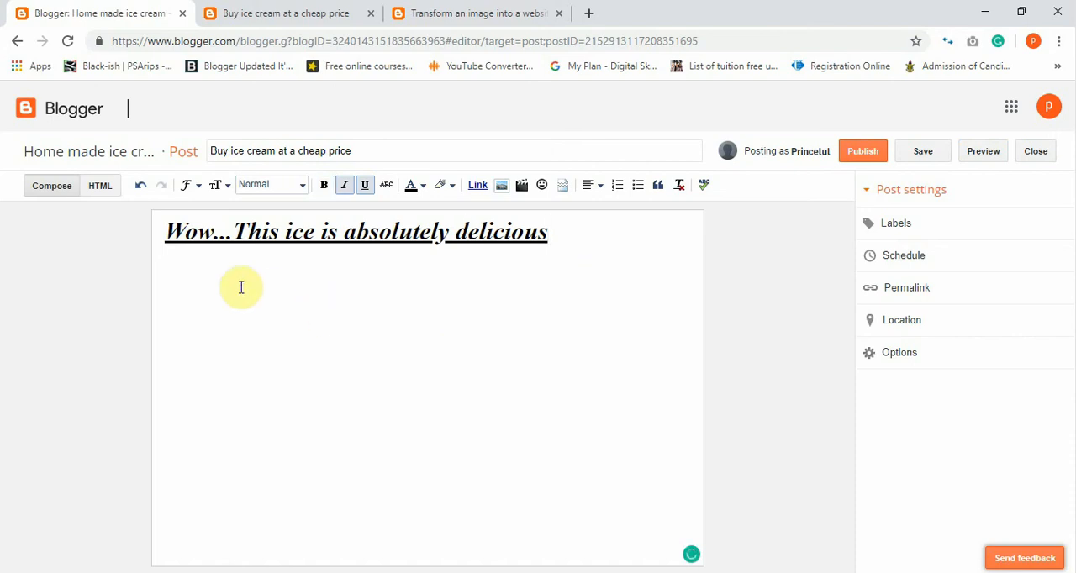
{"action": "type", "text": "Hi"}
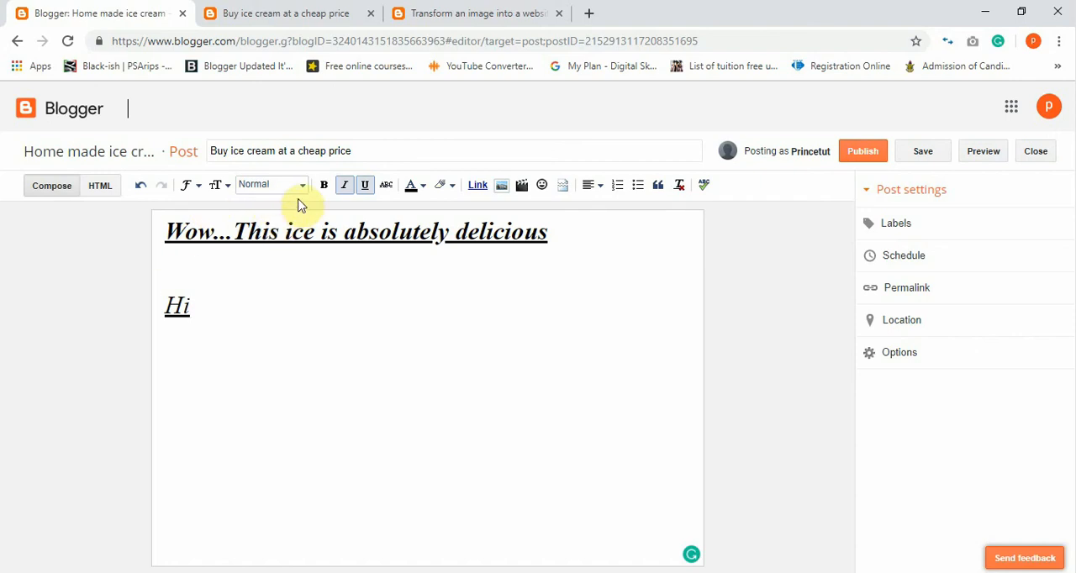
{"action": "key", "text": "BackSpace"}
{"action": "key", "text": "BackSpace"}
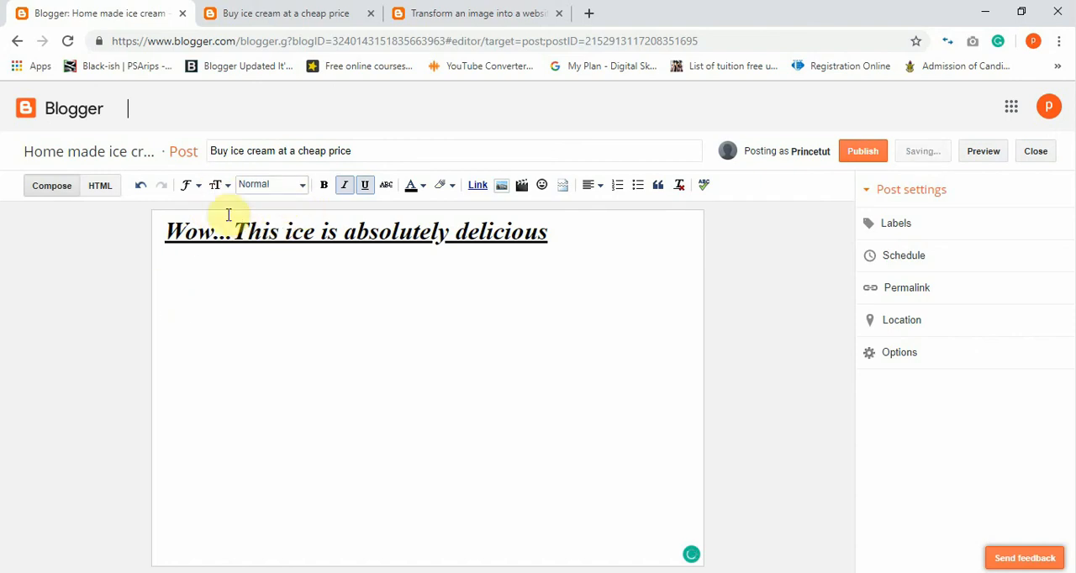
Start an introduction line below the heading in Normal font size and Normal format, reading "Hi my name is", the blogger's first name and "and".
{"action": "left_click", "coordinate": [221, 186]}
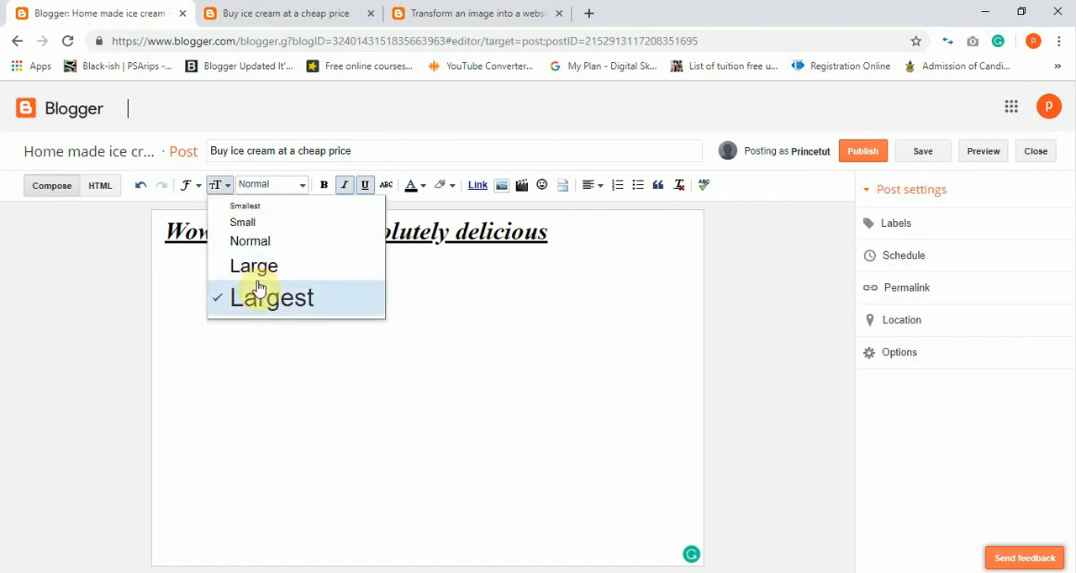
{"action": "left_click", "coordinate": [265, 244]}
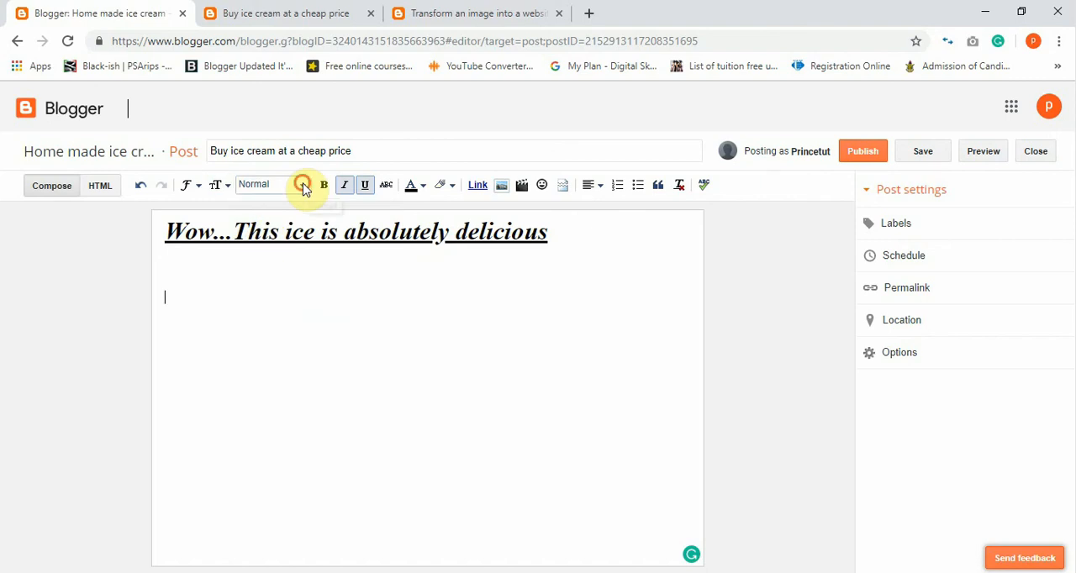
{"action": "left_click", "coordinate": [301, 187]}
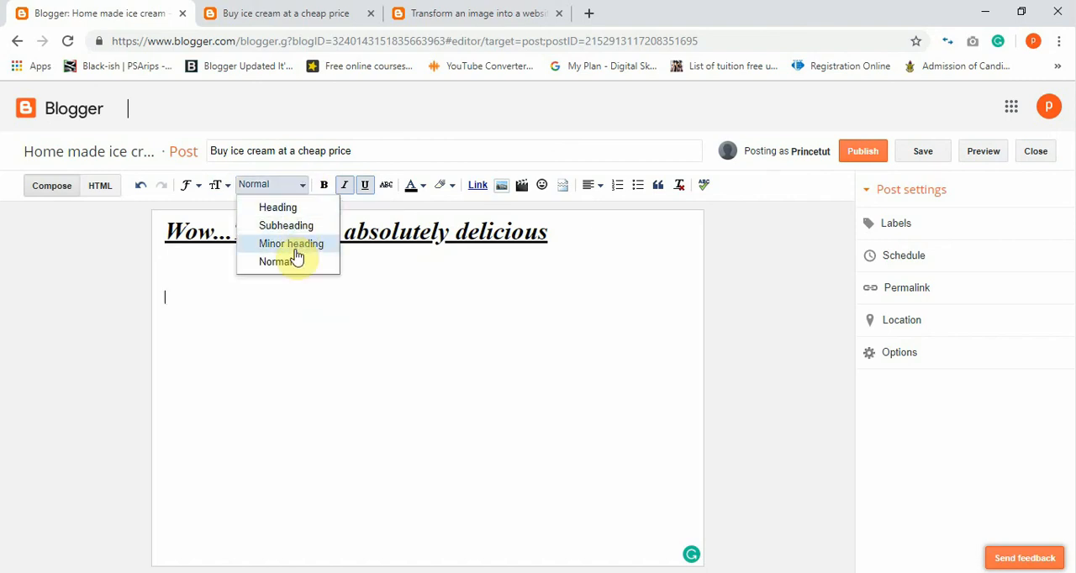
{"action": "left_click", "coordinate": [295, 210]}
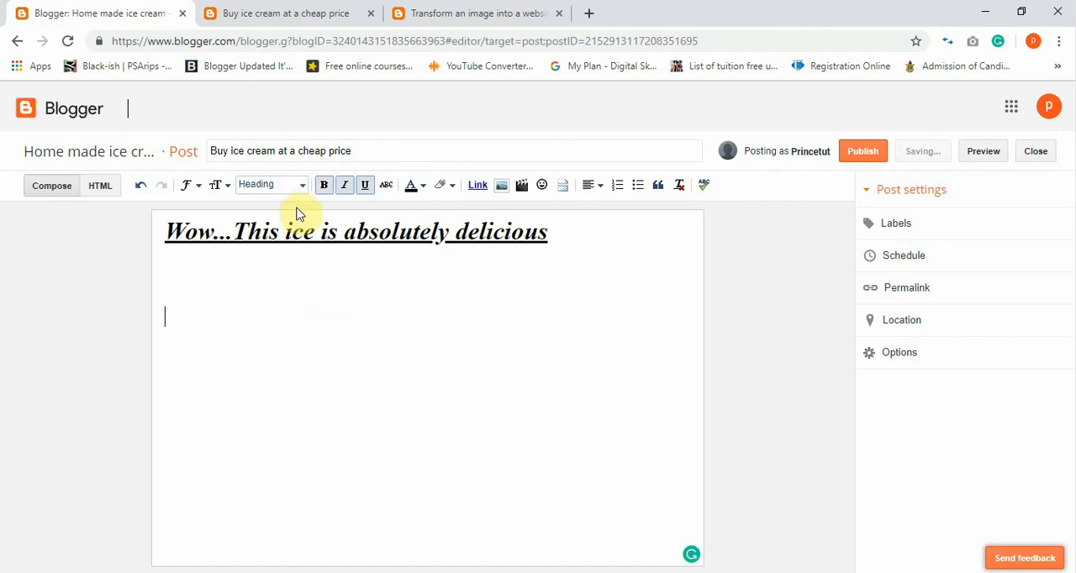
{"action": "left_click", "coordinate": [304, 196]}
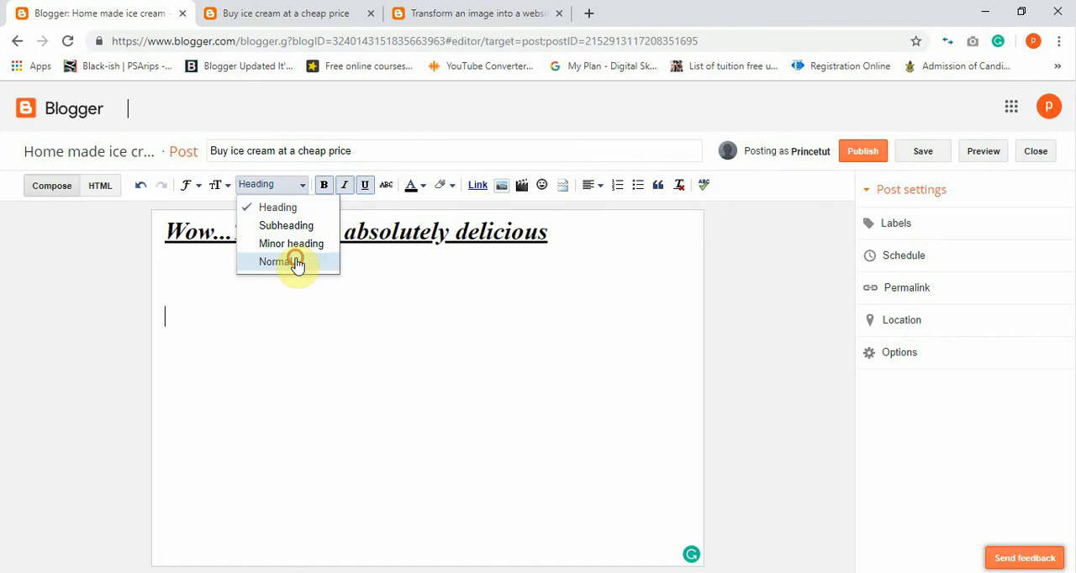
{"action": "left_click", "coordinate": [290, 263]}
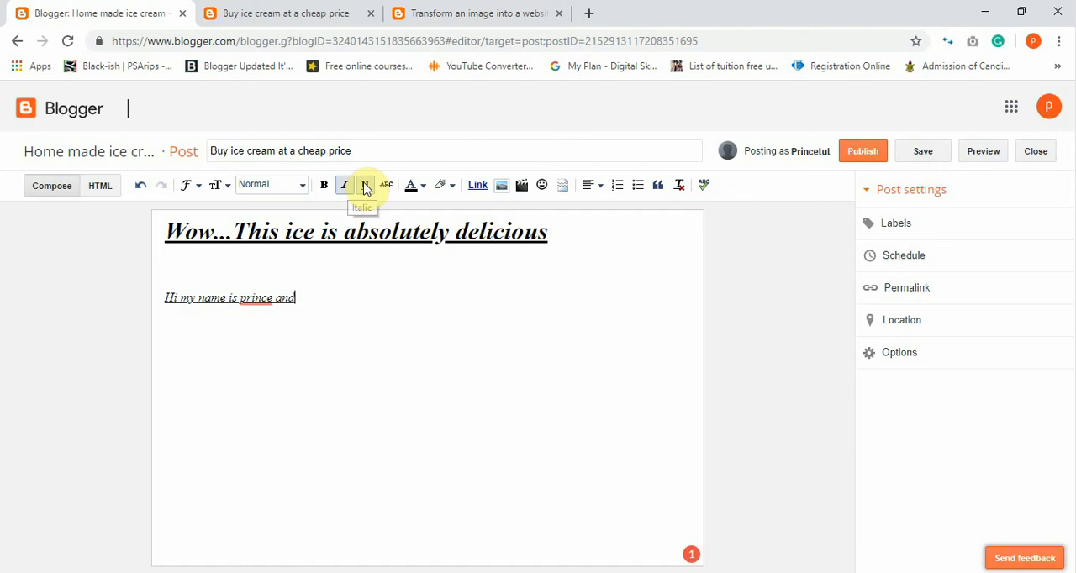
Remove the italic and underline formatting from the whole introduction line below the heading.
{"action": "left_click", "coordinate": [349, 187]}
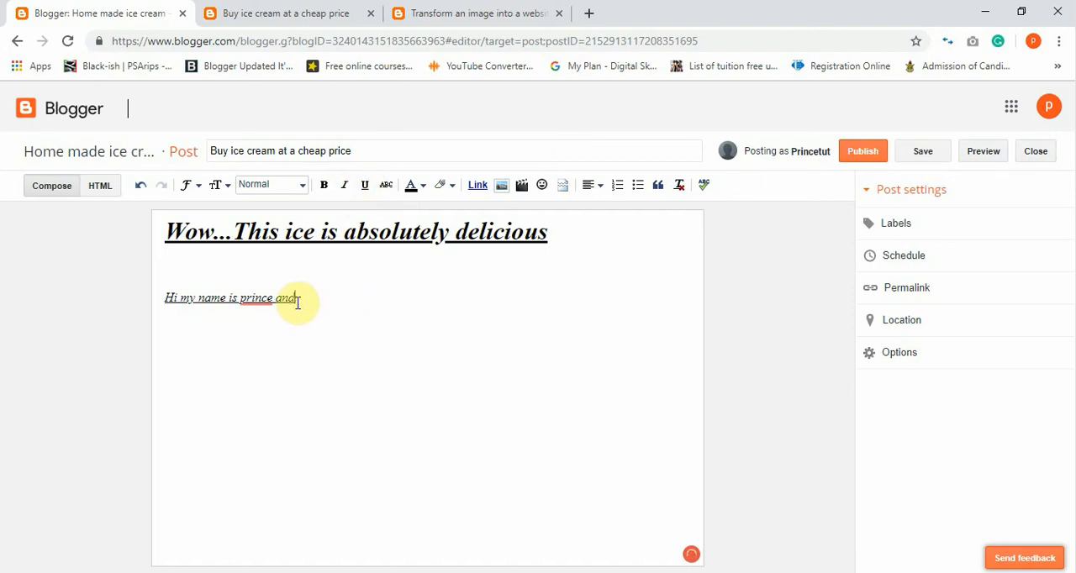
{"action": "left_click_drag", "start_coordinate": [298, 300], "coordinate": [137, 301]}
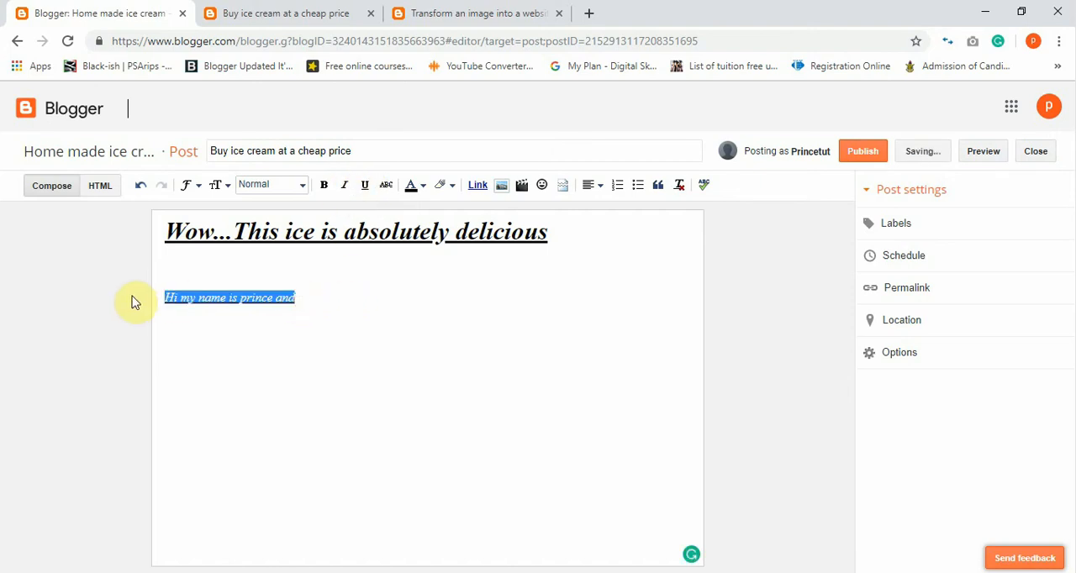
{"action": "left_click", "coordinate": [351, 187]}
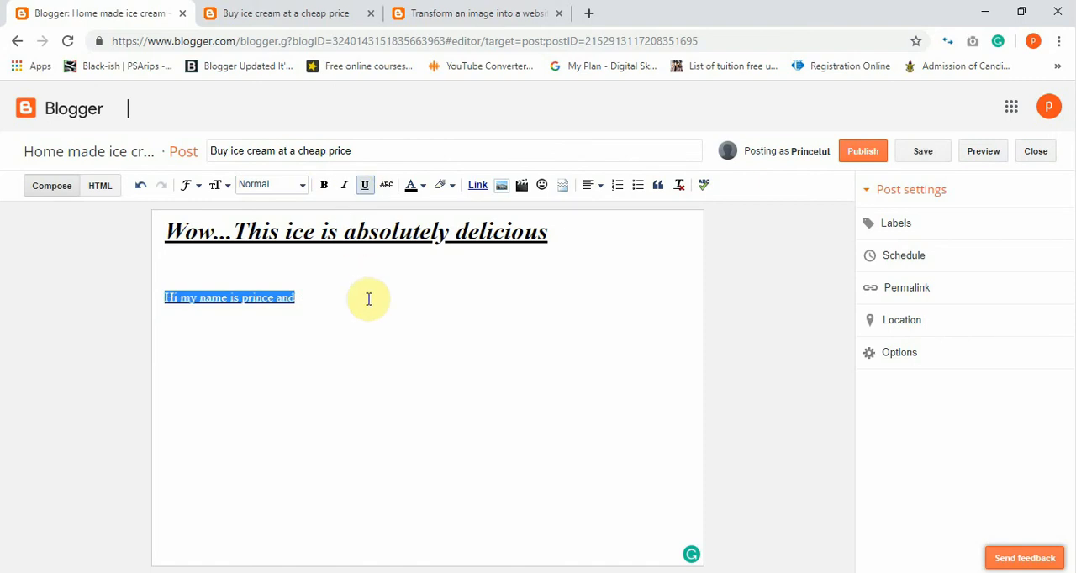
{"action": "left_click", "coordinate": [343, 293]}
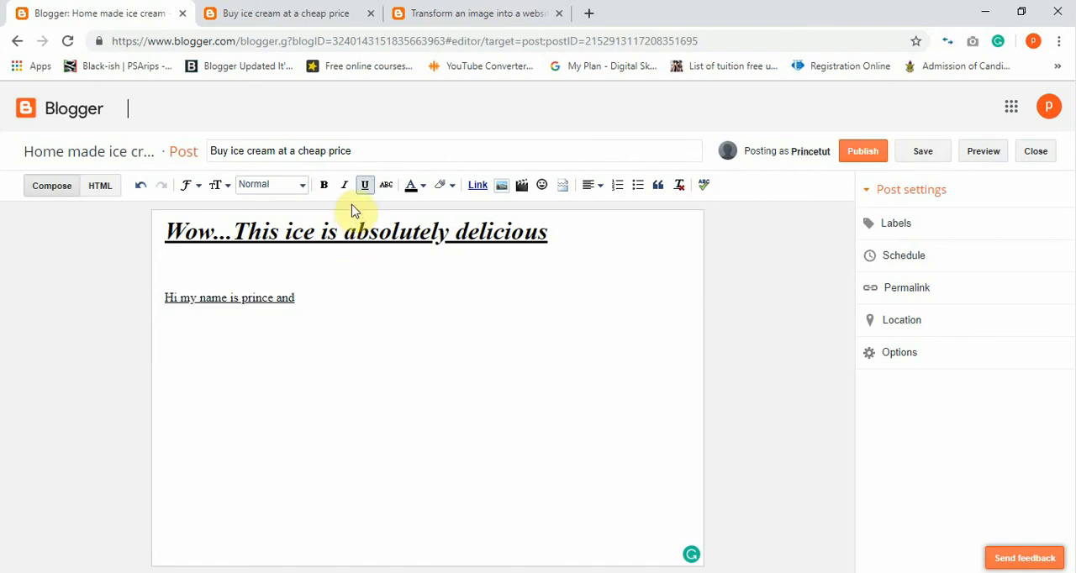
{"action": "left_click_drag", "start_coordinate": [294, 298], "coordinate": [135, 323]}
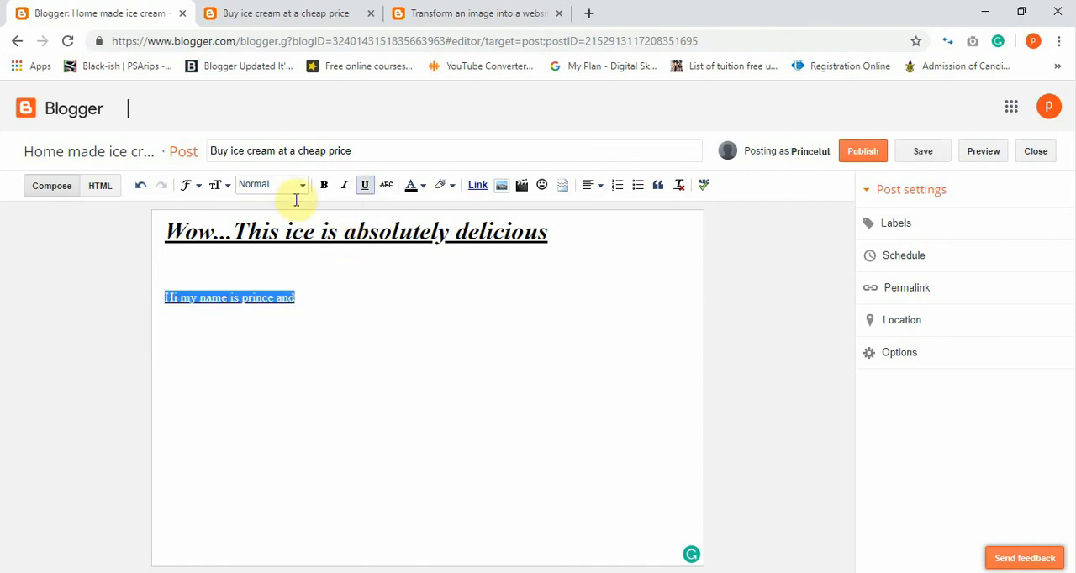
{"action": "left_click", "coordinate": [365, 265]}
Complete the introduction line with "i am a blogger".
{"action": "left_click", "coordinate": [353, 314]}
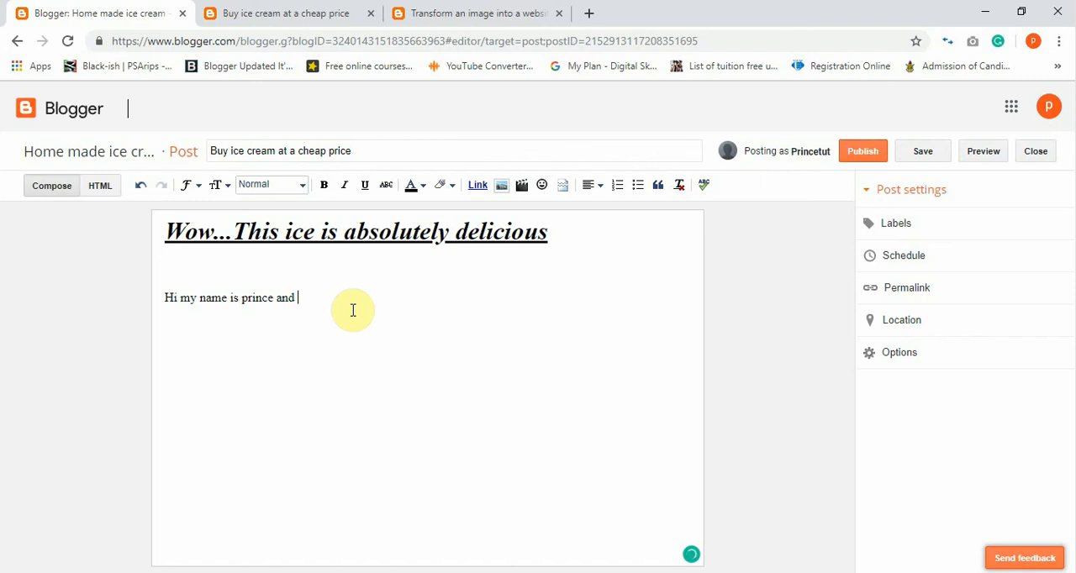
{"action": "type", "text": "ia =="}
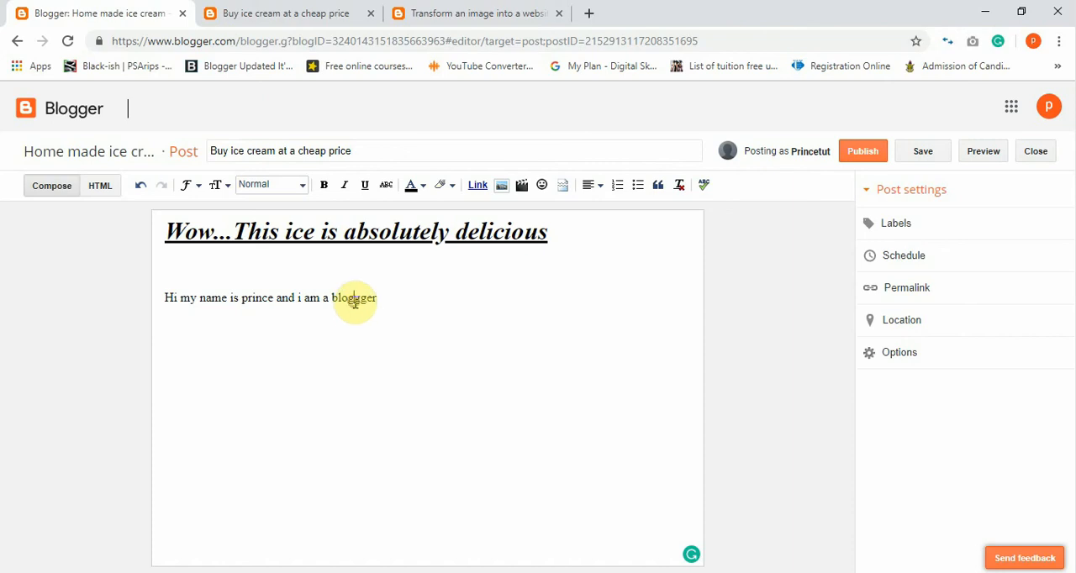
{"action": "left_click", "coordinate": [354, 301]}
{"action": "key", "text": "BackSpace"}
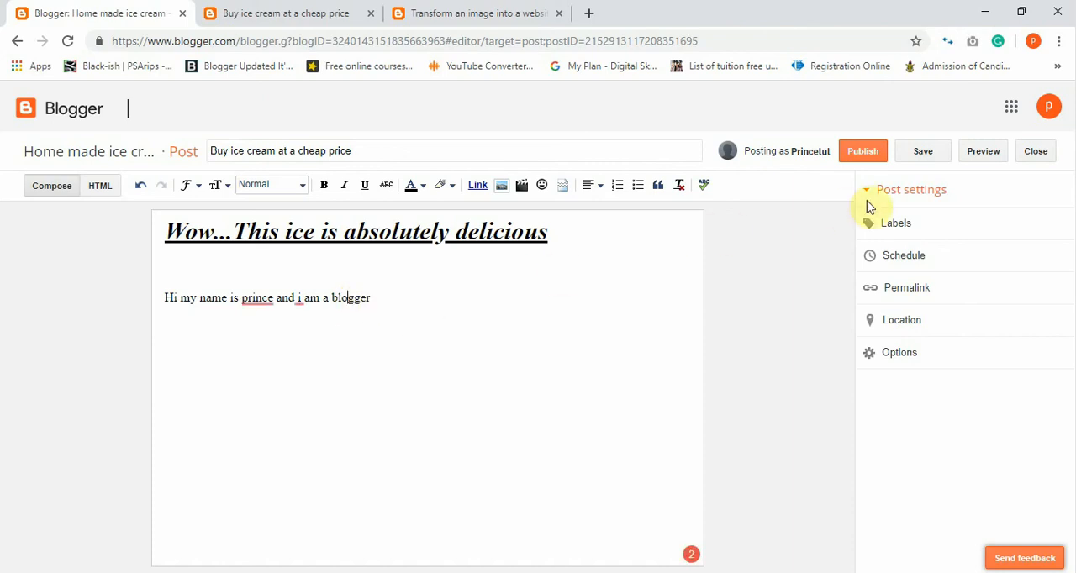
Refresh the post preview to check the added introduction line, and return to the post editor.
{"action": "left_click", "coordinate": [999, 158]}
{"action": "left_click", "coordinate": [305, 11]}
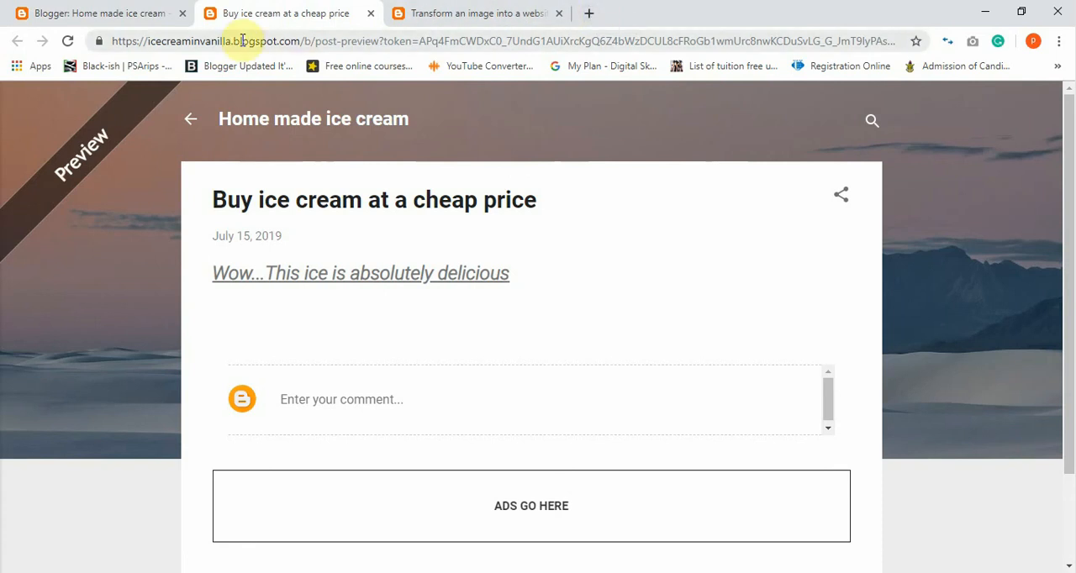
{"action": "left_click", "coordinate": [71, 41]}
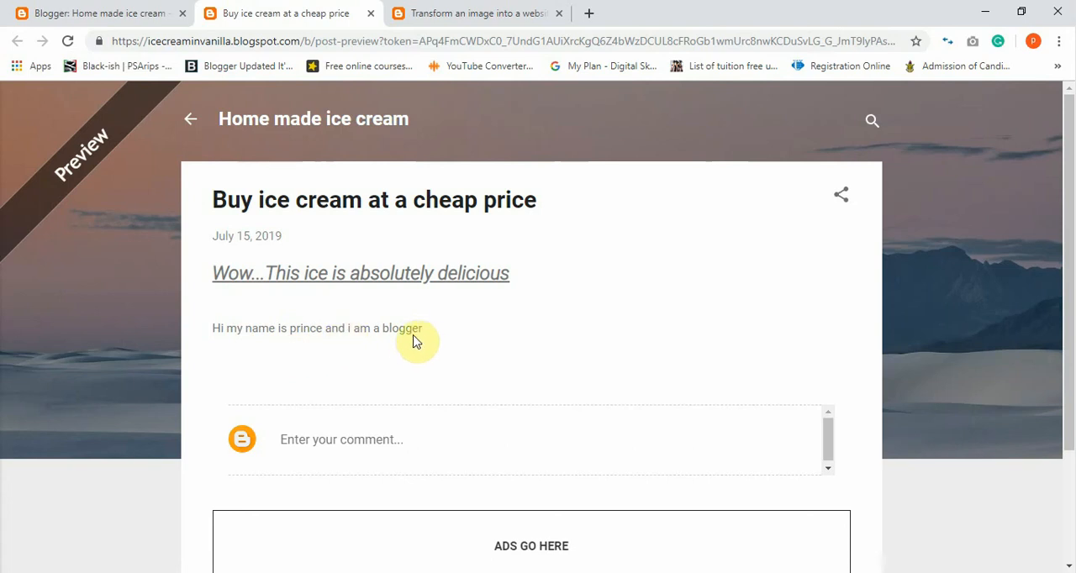
{"action": "left_click", "coordinate": [131, 10]}
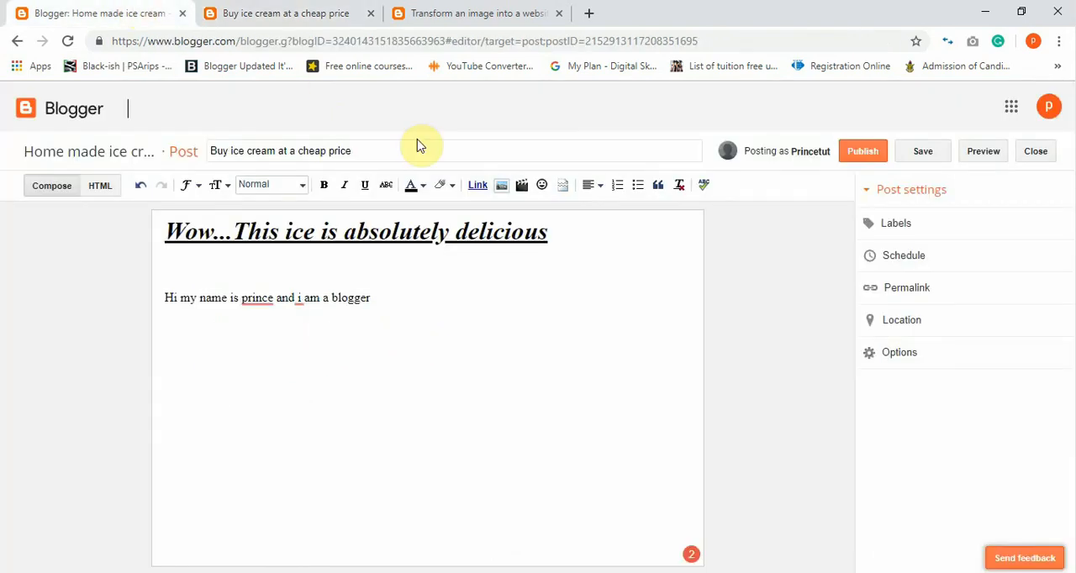
Save the post as a draft and close the editor to return to the list of all posts.
{"action": "left_click", "coordinate": [922, 153]}
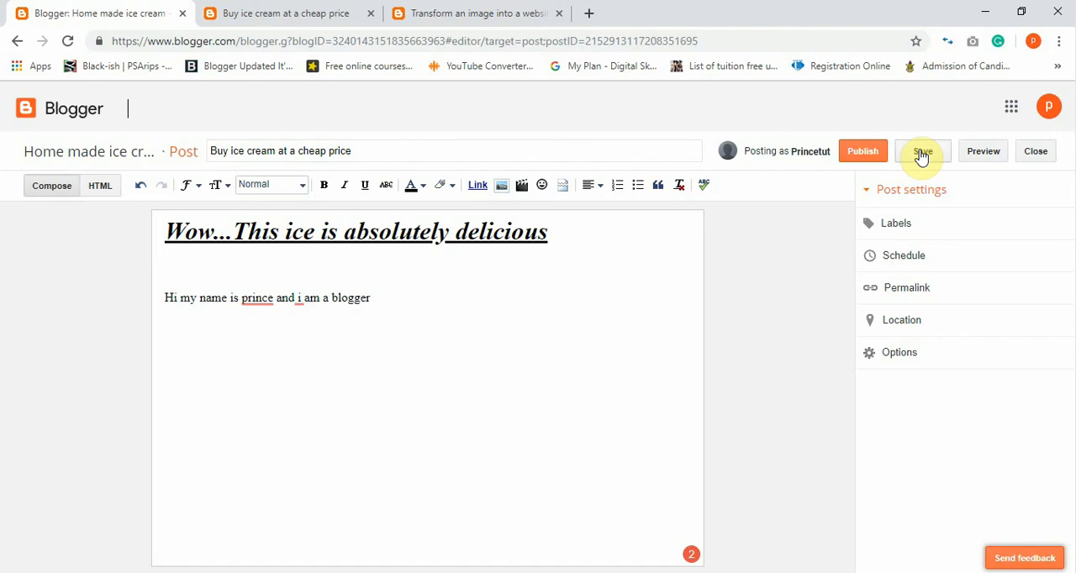
{"action": "left_click", "coordinate": [1038, 153]}
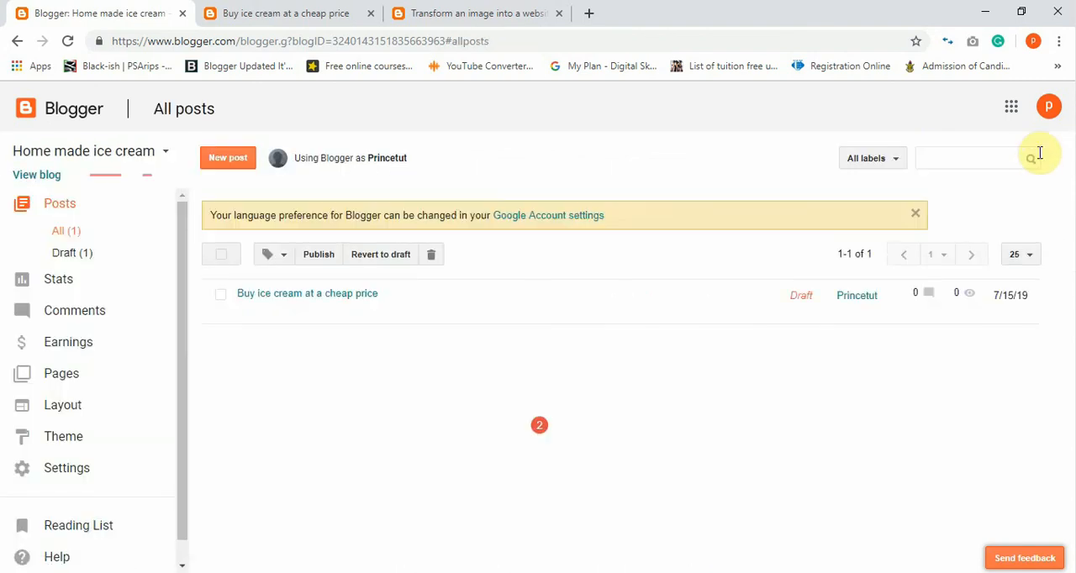
{"action": "mouse_move", "coordinate": [782, 302]}
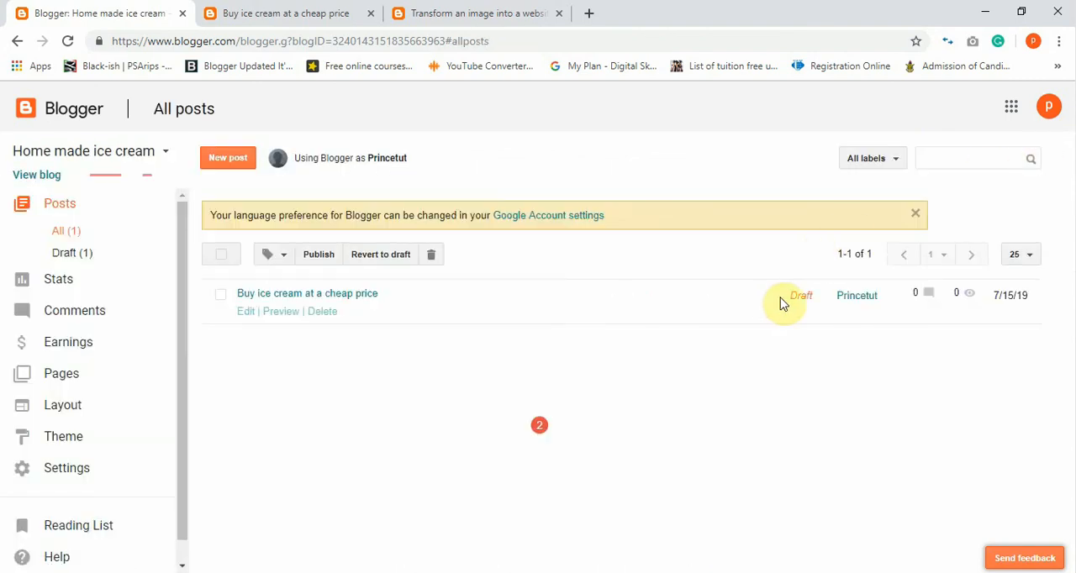